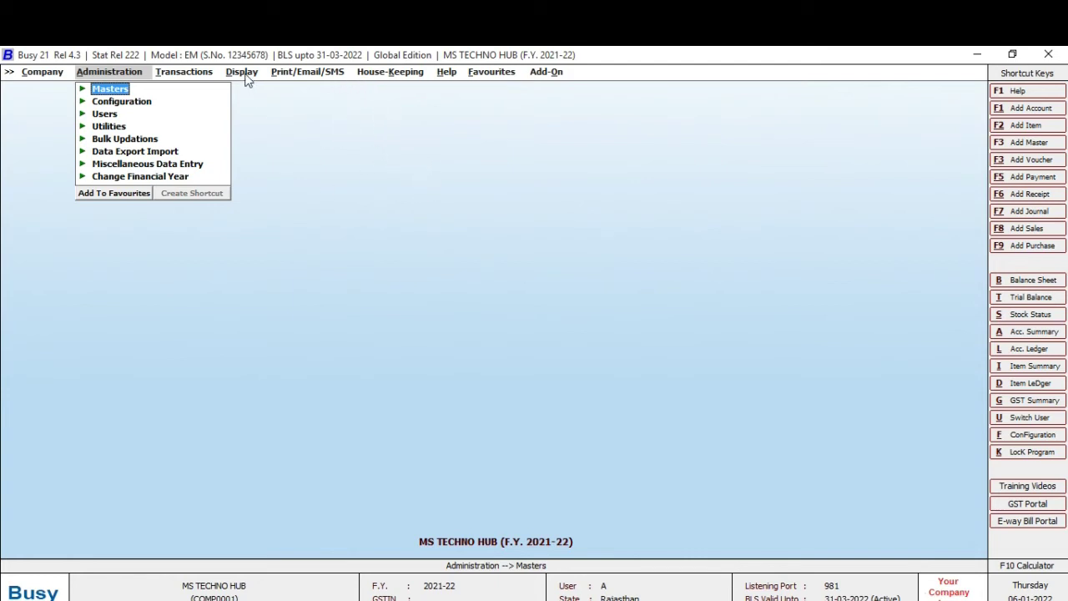
# - Open the Main series sales voucher dated 06-04-2021 for modification
pyautogui.click(179, 75)
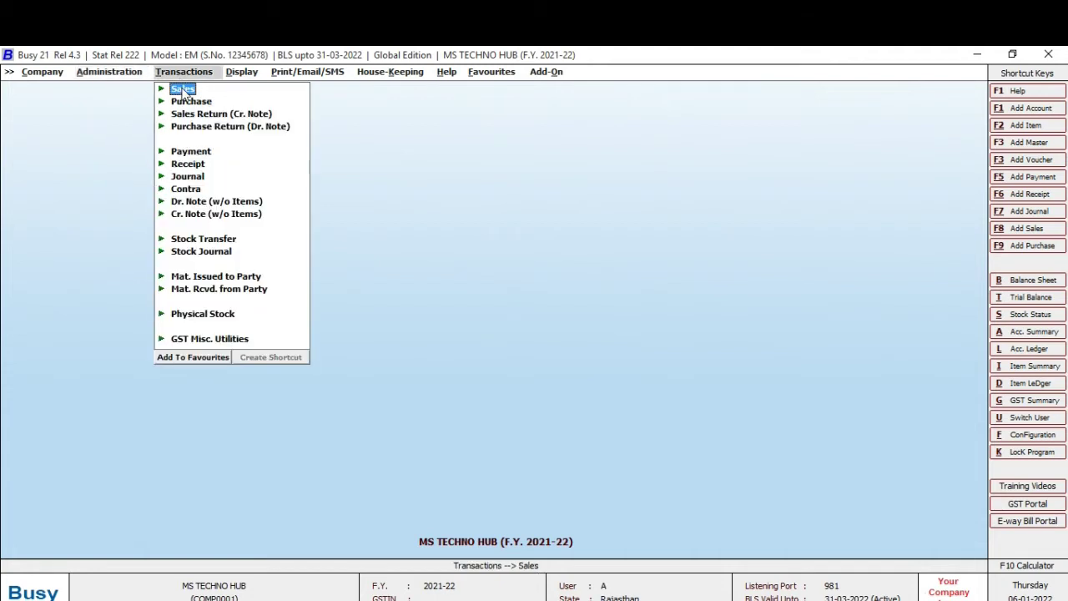
pyautogui.click(183, 90)
pyautogui.click(212, 112)
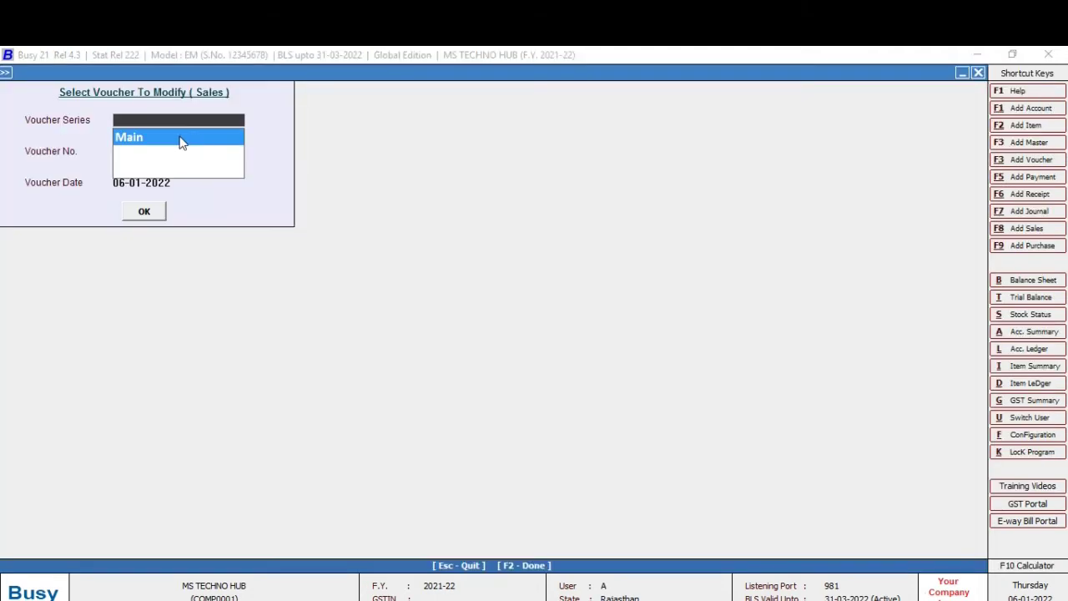
pyautogui.press('Return')
pyautogui.click(144, 211)
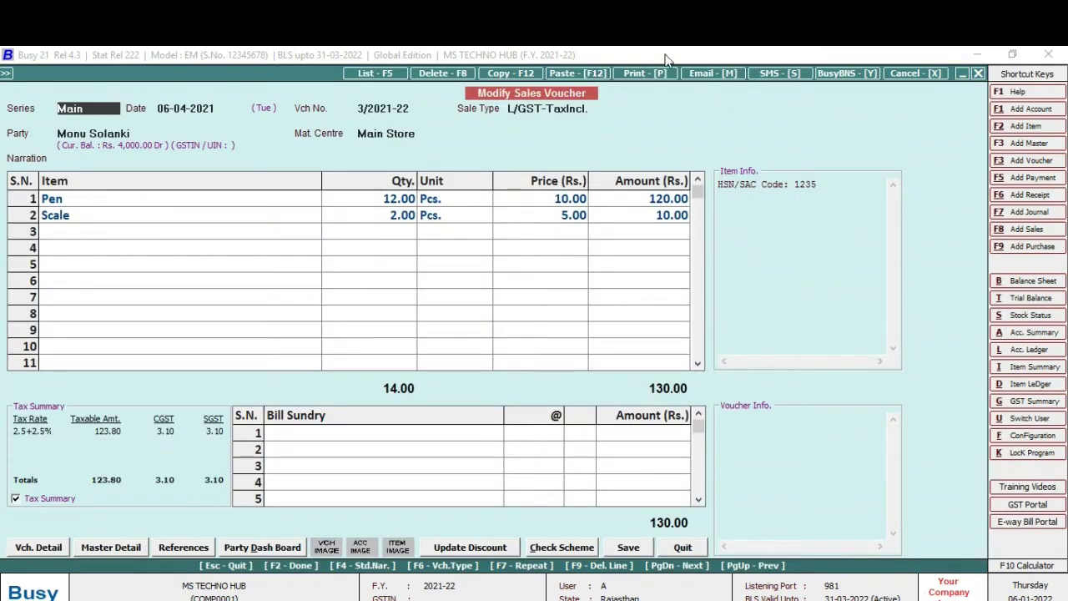
# - View the voucher party's account ledger from 01-04-2021 to 12-04-2021, then close the ledger and the voucher
pyautogui.click(843, 77)
pyautogui.hotkey('alt', 'l')
pyautogui.press('Return')
pyautogui.press('Return')
pyautogui.press('Return')
pyautogui.press('Return')
pyautogui.press('Return')
pyautogui.press('Return')
pyautogui.press('Return')
pyautogui.press('Return')
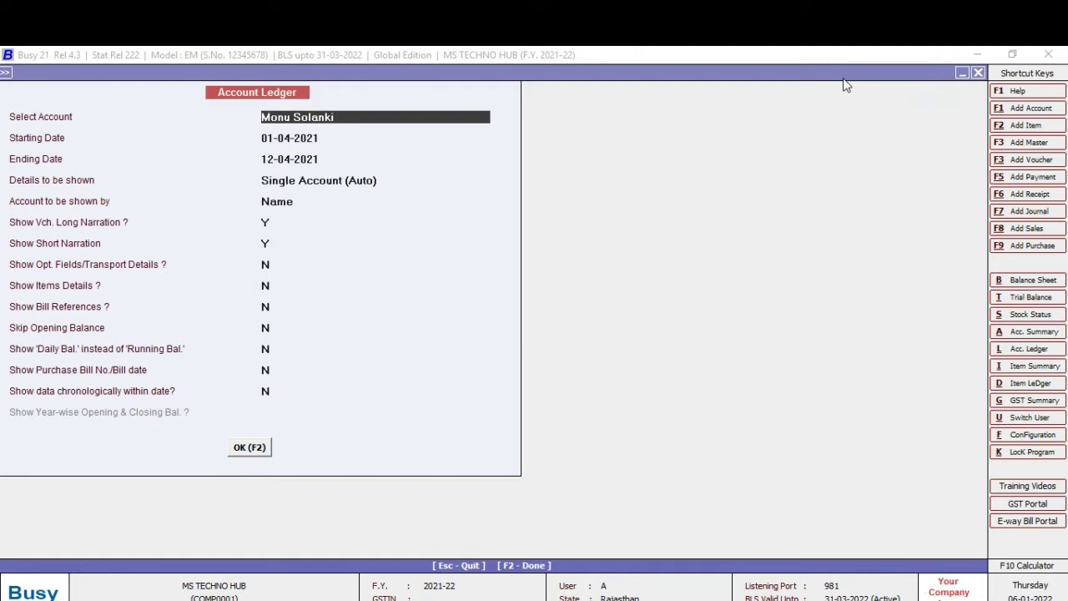
pyautogui.press('F2')
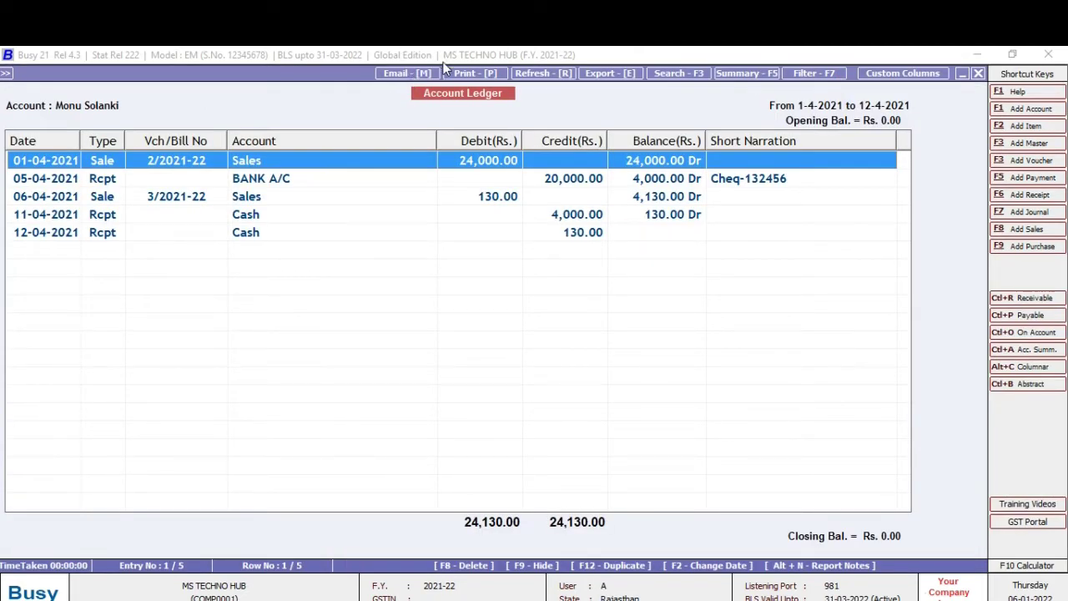
pyautogui.press('Escape')
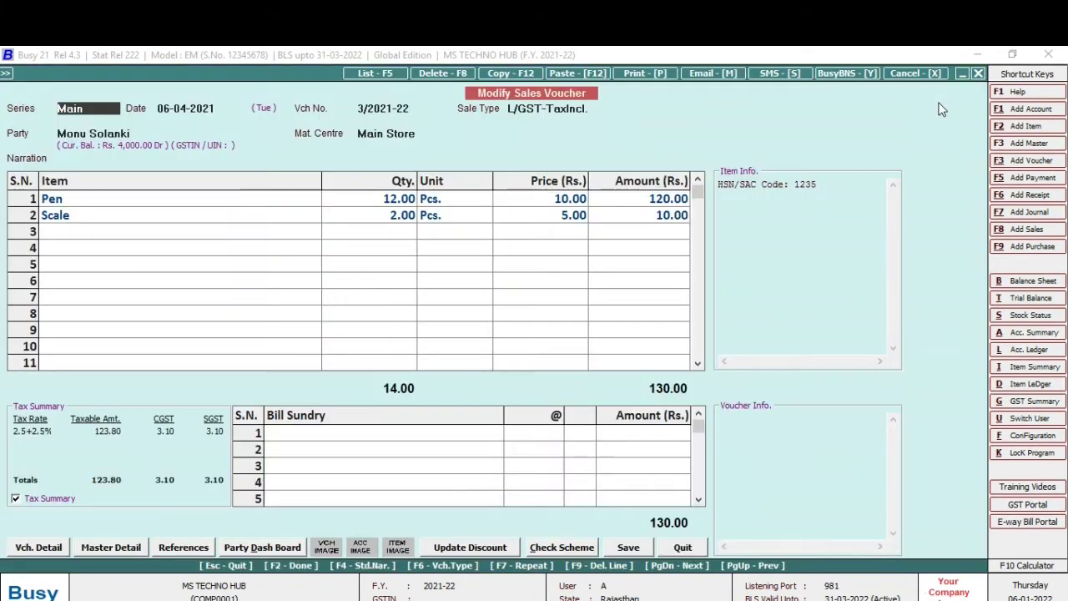
pyautogui.press('Escape')
pyautogui.press('Return')
pyautogui.press('Escape')
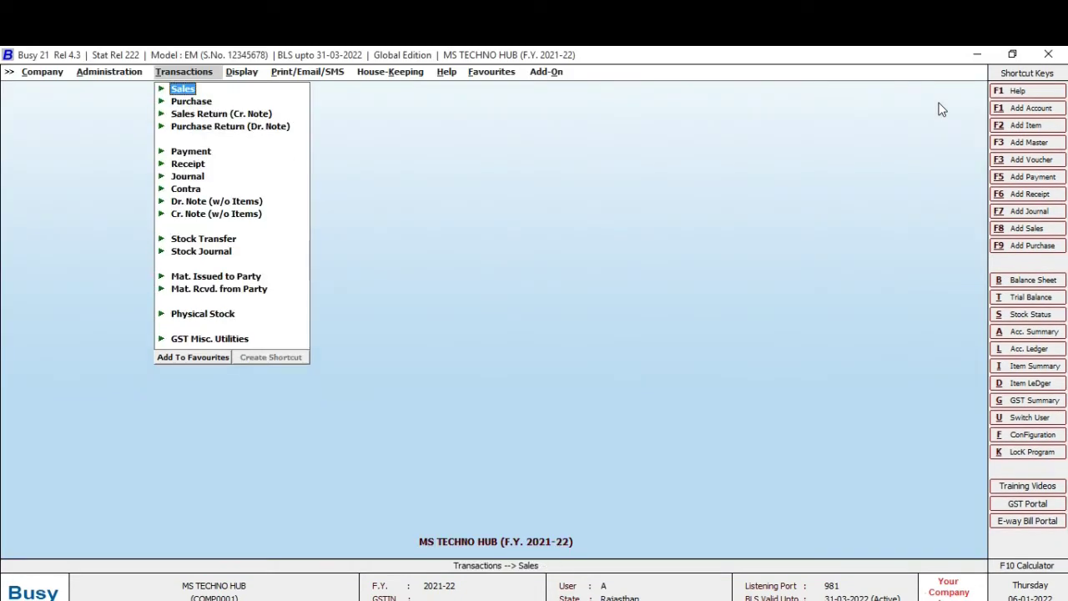
# - Open the email configuration and set the SMTP server to smtp.gmail.com
pyautogui.press('Left')
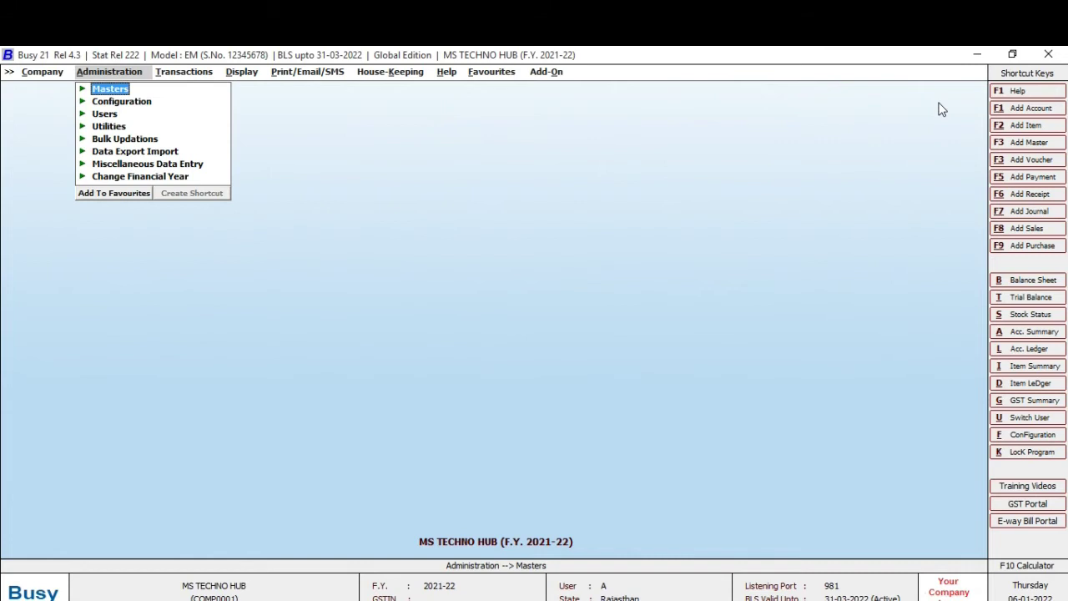
pyautogui.click(111, 101)
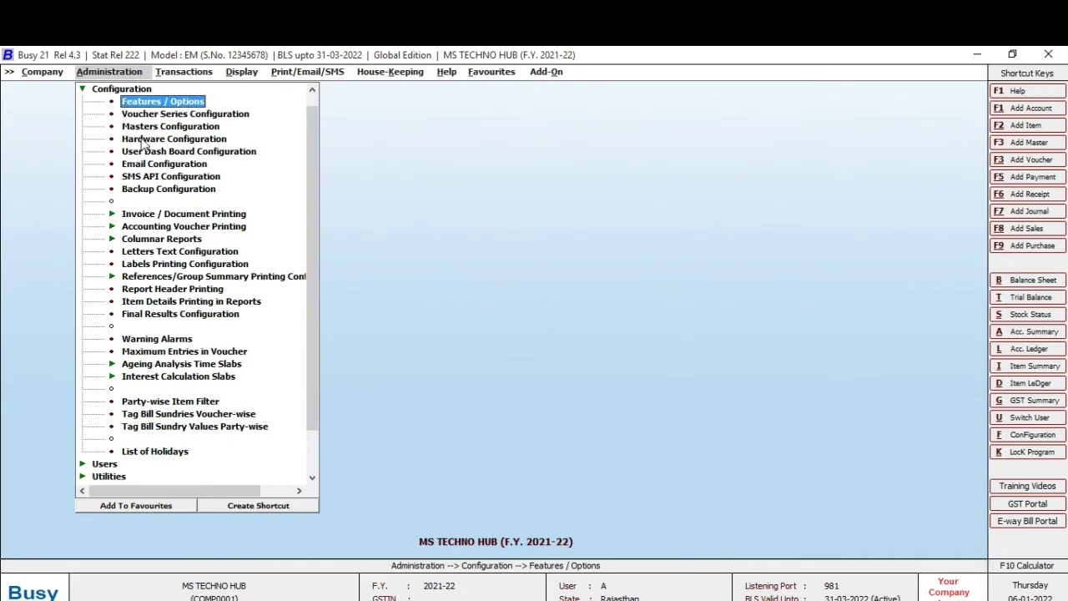
pyautogui.click(161, 165)
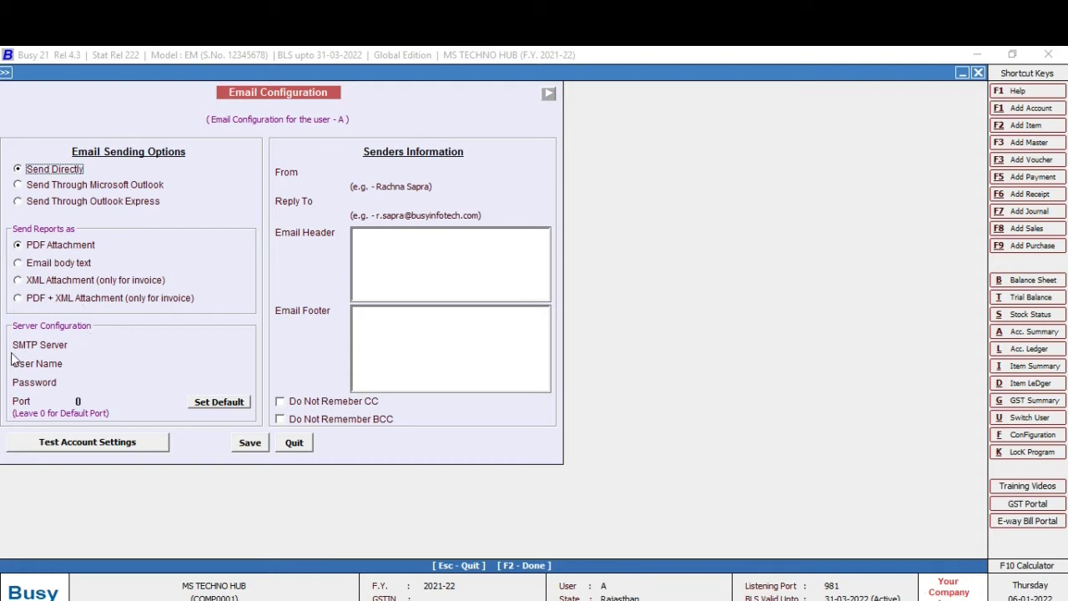
pyautogui.click(108, 344)
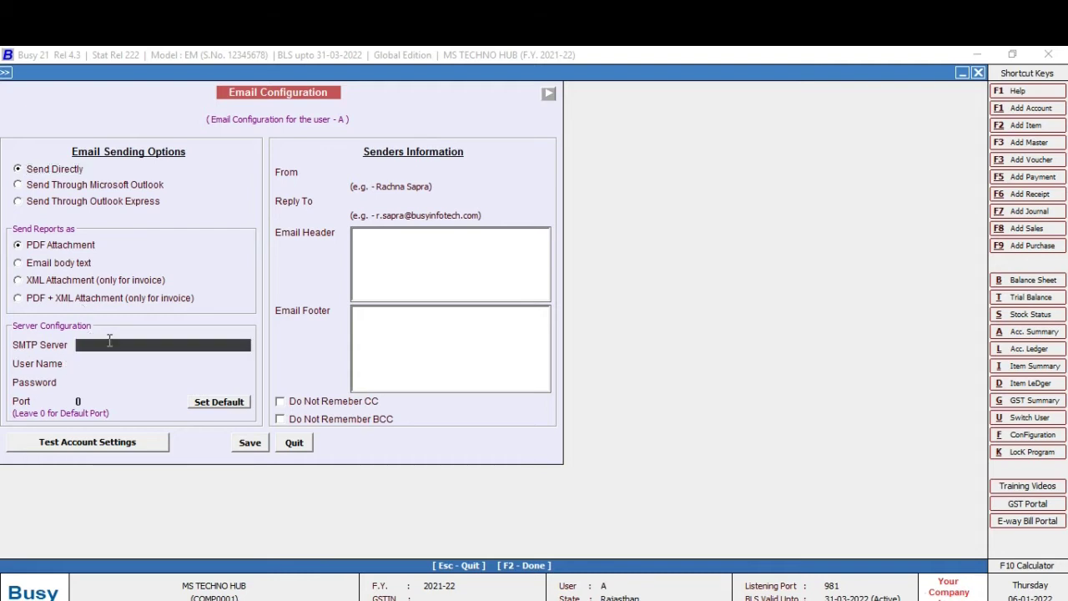
pyautogui.click(92, 401)
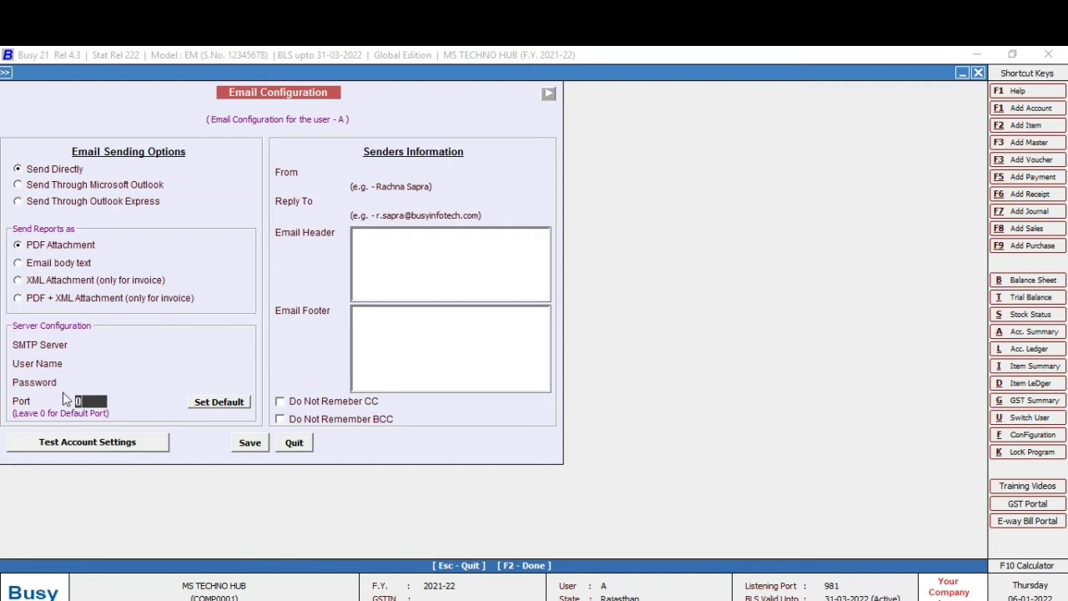
pyautogui.click(92, 345)
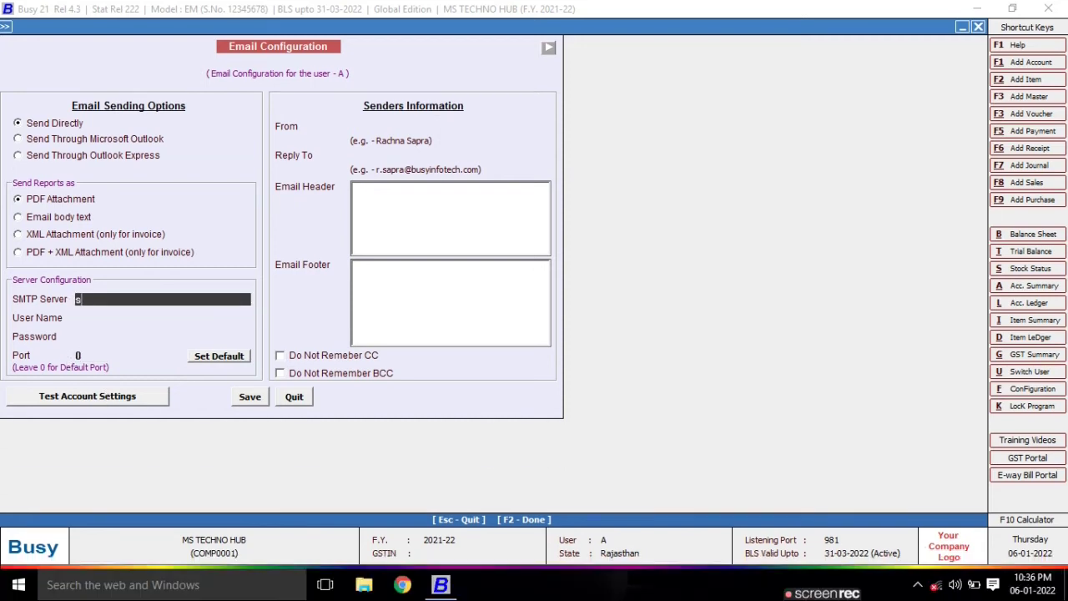
pyautogui.write('smtp.gmai')
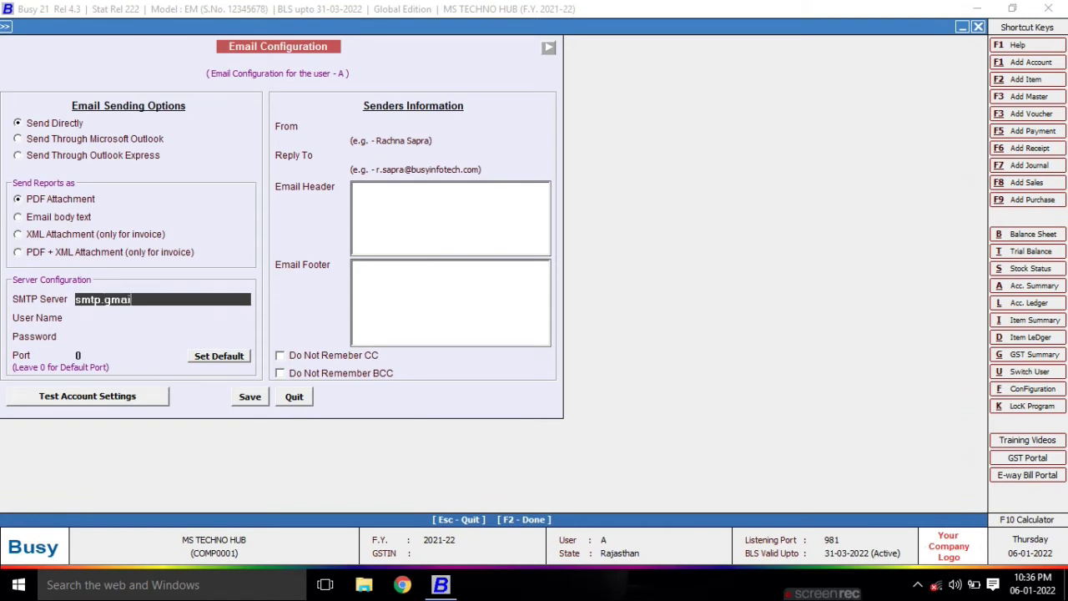
pyautogui.write('l.com')
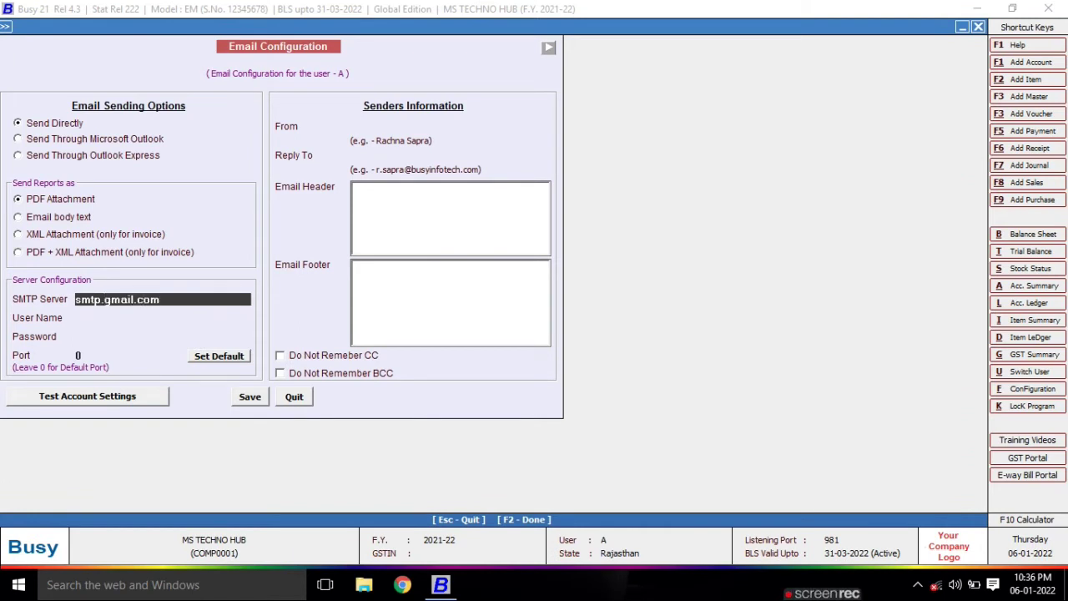
pyautogui.press('Return')
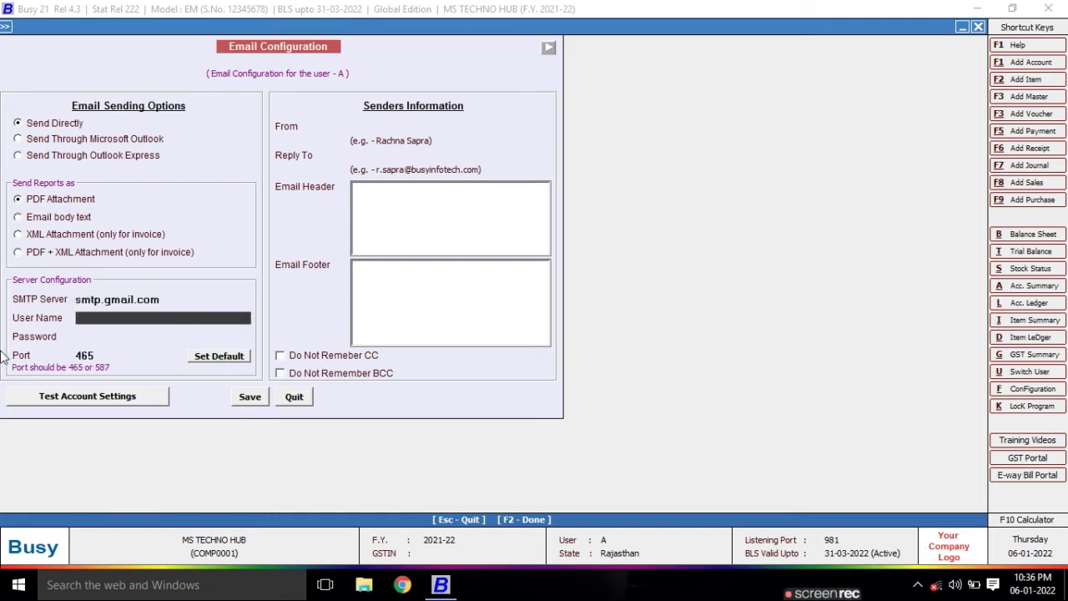
# - Switch to Chrome and copy the e-mail address of the signed-in Google account
pyautogui.moveTo(100, 302)
pyautogui.mouseDown()
pyautogui.moveTo(164, 316)
pyautogui.moveTo(123, 333)
pyautogui.moveTo(96, 311)
pyautogui.mouseUp()
pyautogui.click(98, 317)
pyautogui.click(403, 585)
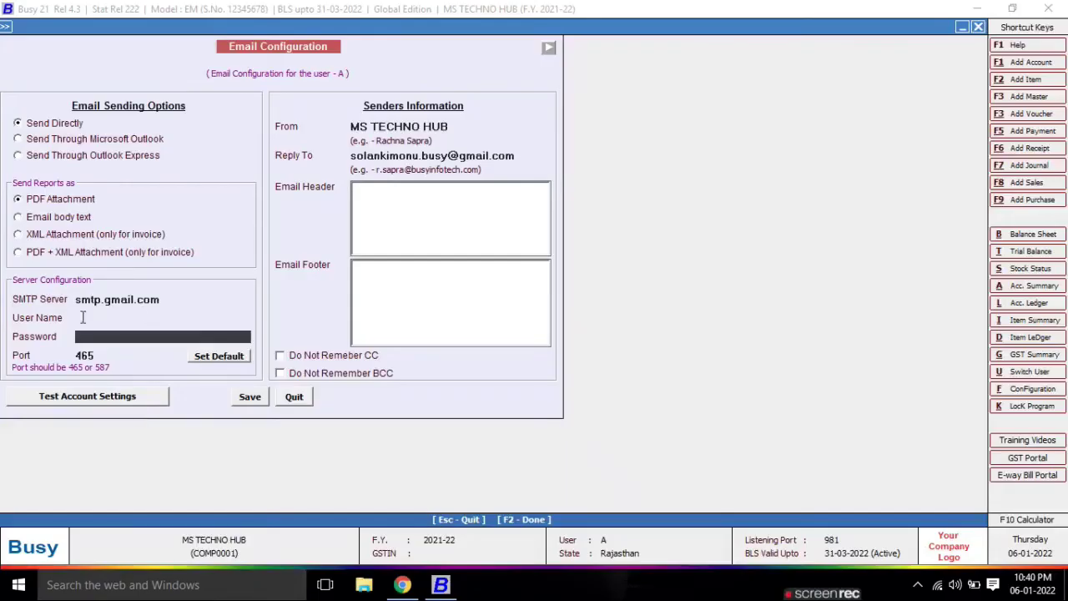
pyautogui.click(83, 317)
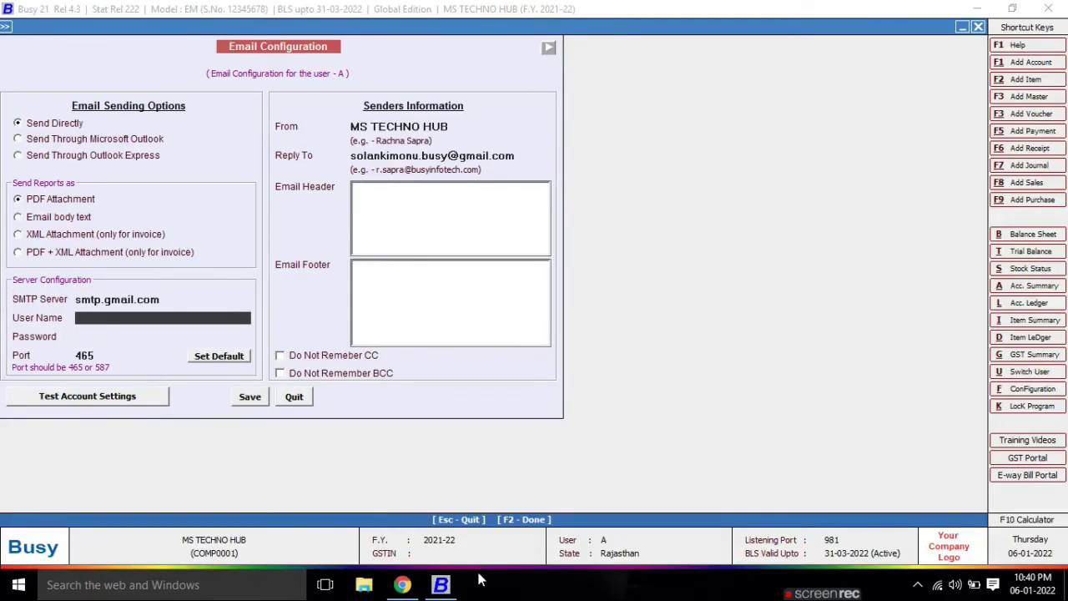
pyautogui.click(384, 551)
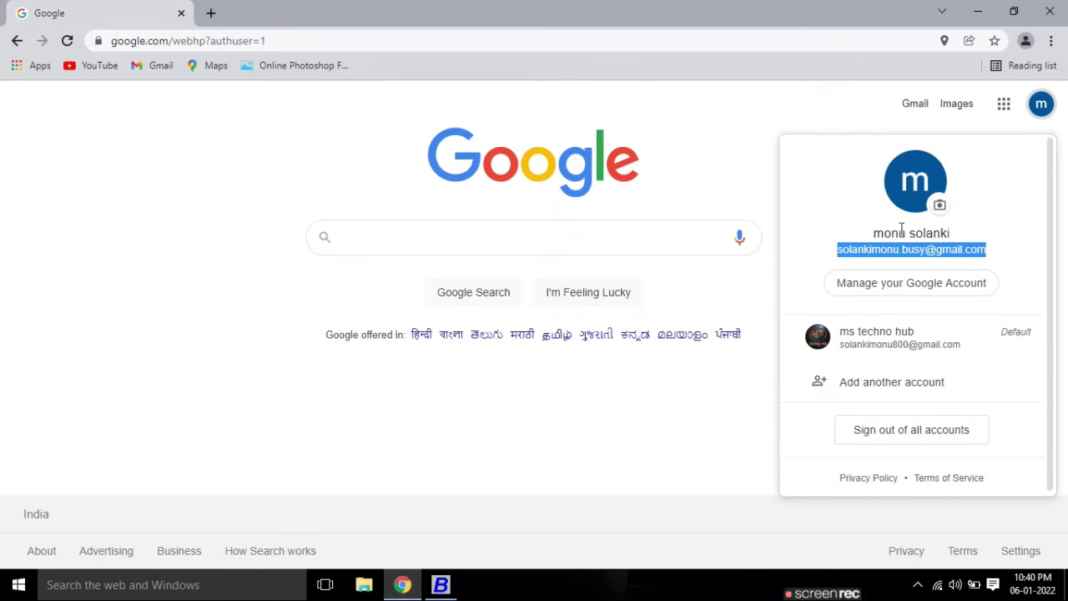
pyautogui.click(1049, 116)
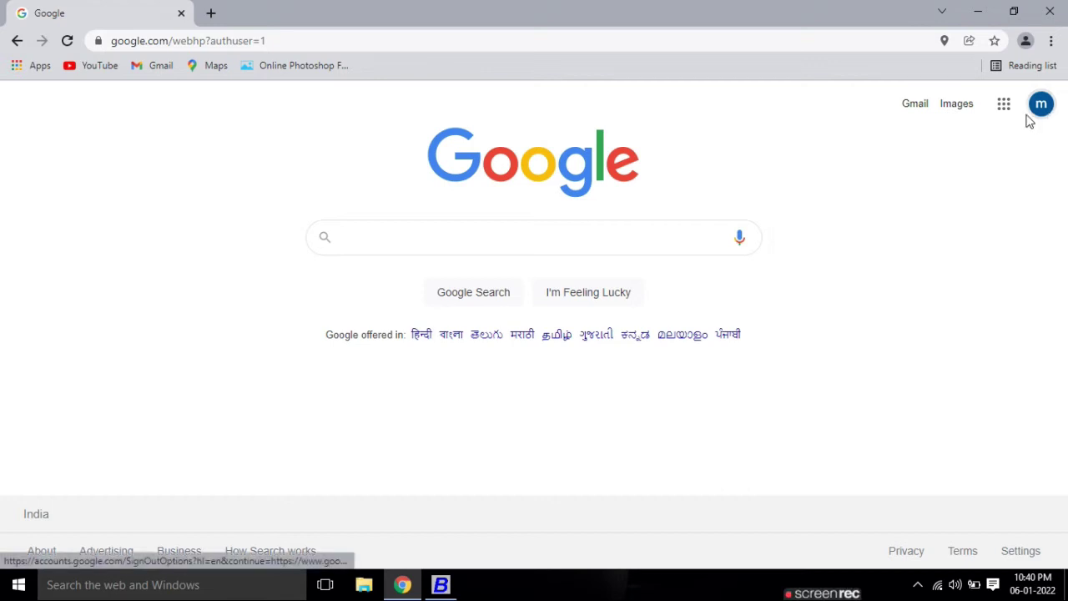
pyautogui.click(1035, 117)
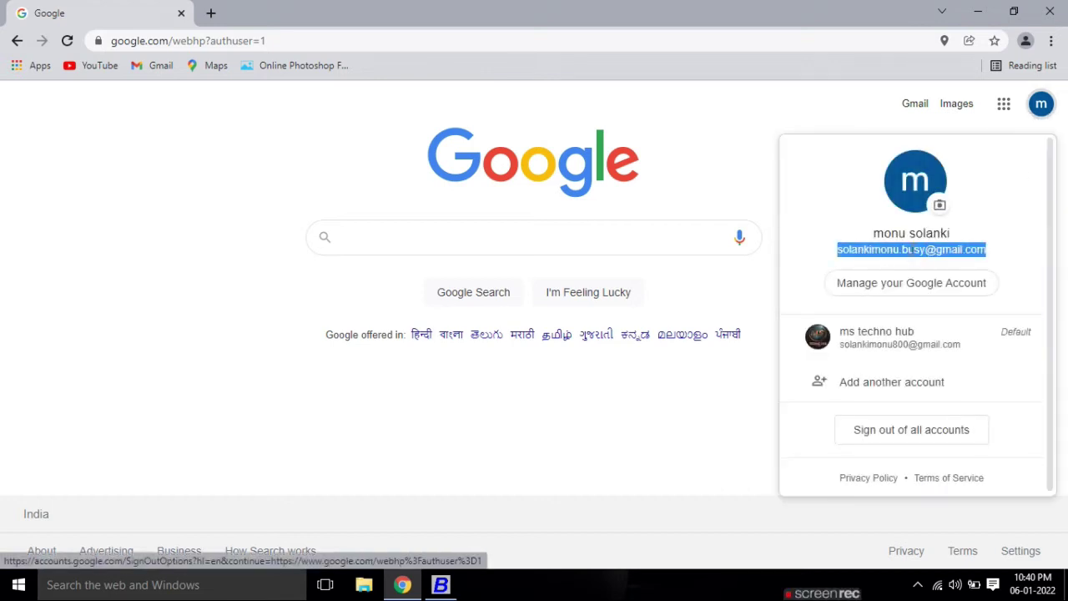
pyautogui.rightClick(913, 260)
pyautogui.press('Down')
pyautogui.press('Return')
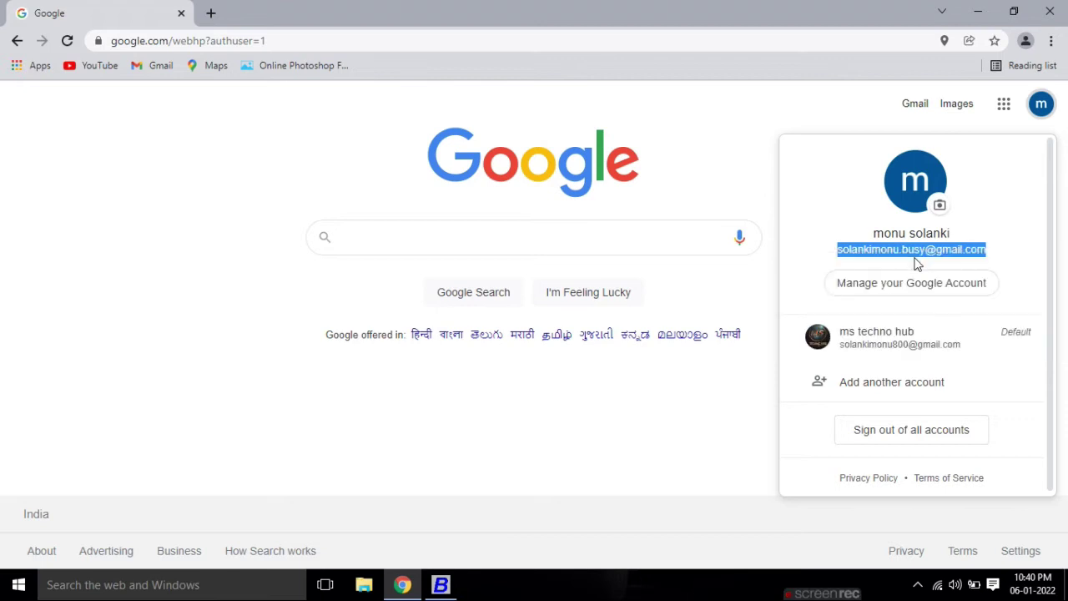
# - Switch back to Busy, paste the copied e-mail address as the SMTP user name and enter the account password
pyautogui.click(440, 584)
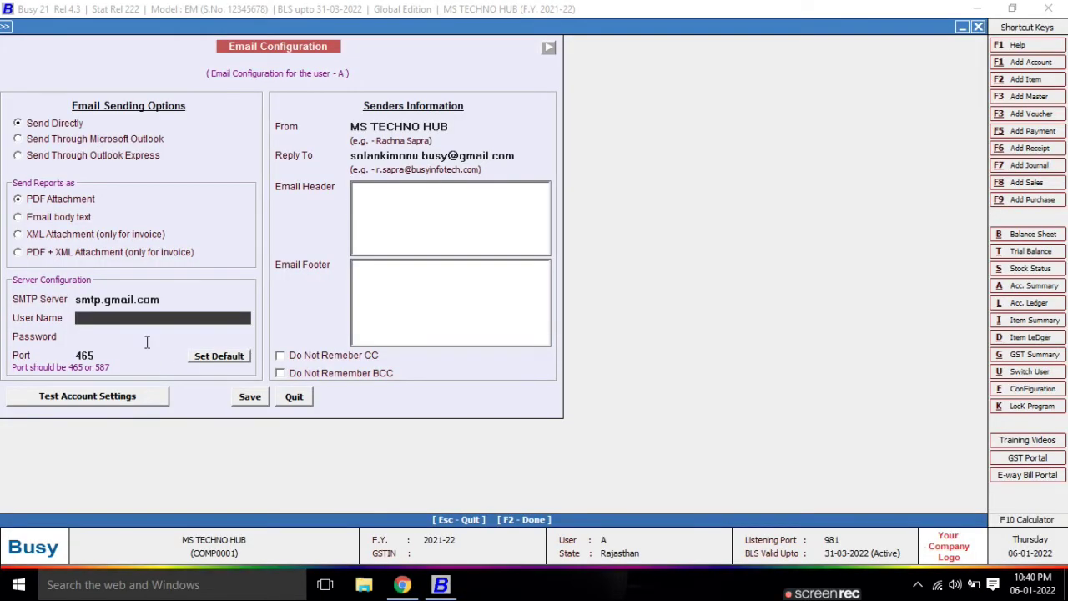
pyautogui.hotkey('ctrl', 'v')
pyautogui.press('Return')
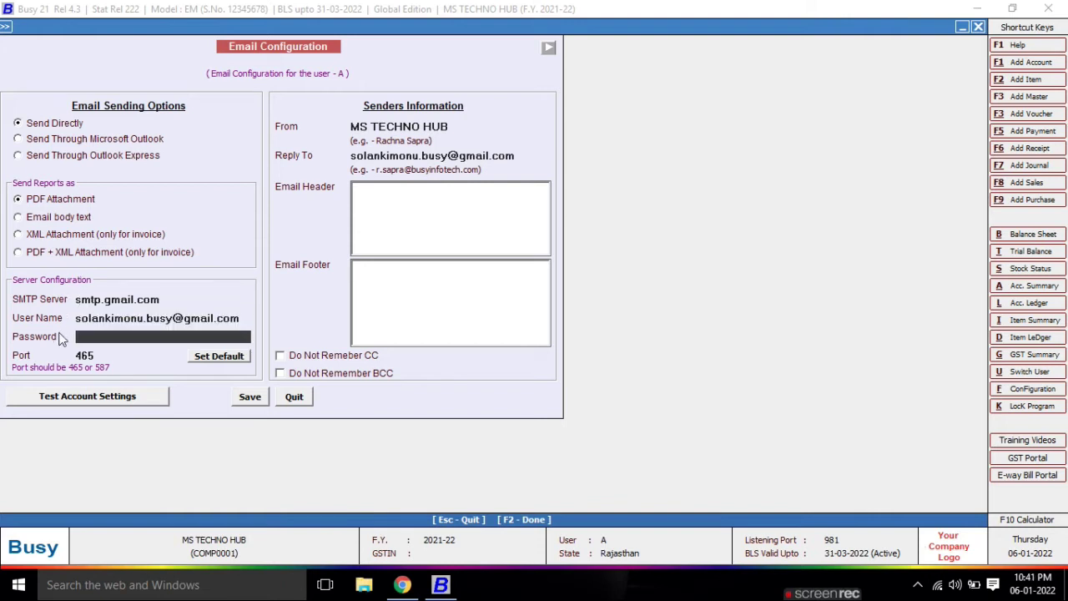
pyautogui.write('******')
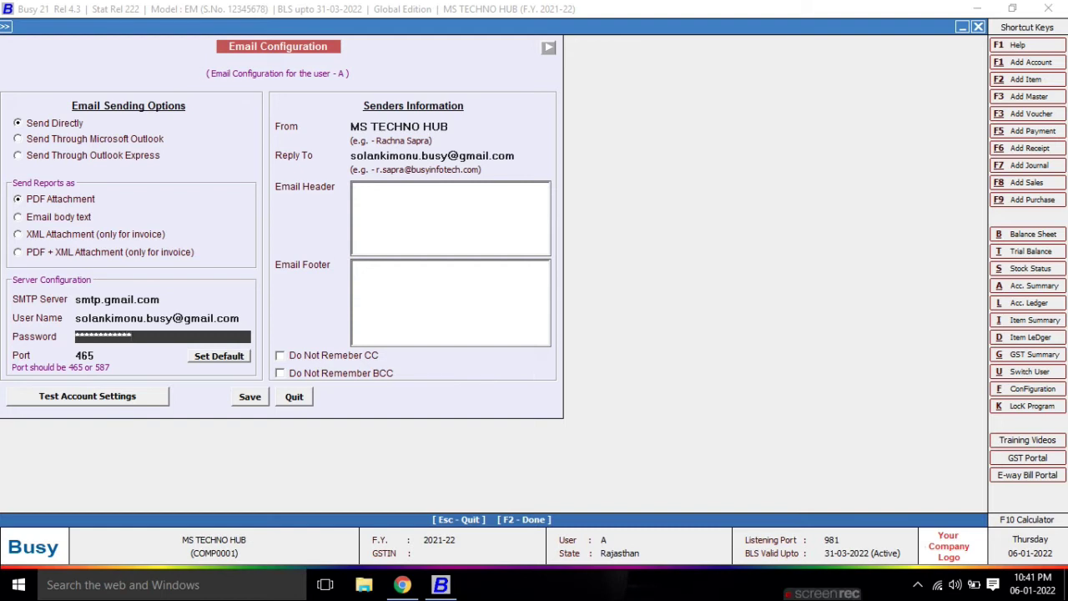
# - Set the email header to "dear sir/mam" and the email footer to "thank you"
pyautogui.press('Return')
pyautogui.press('Return')
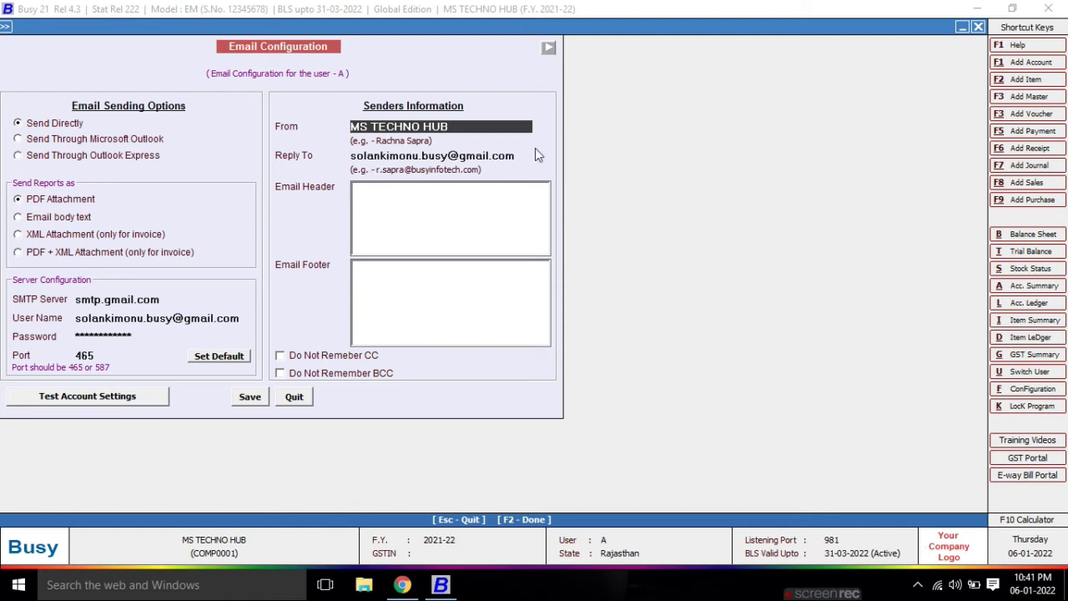
pyautogui.click(384, 194)
pyautogui.write('dear sir/mam')
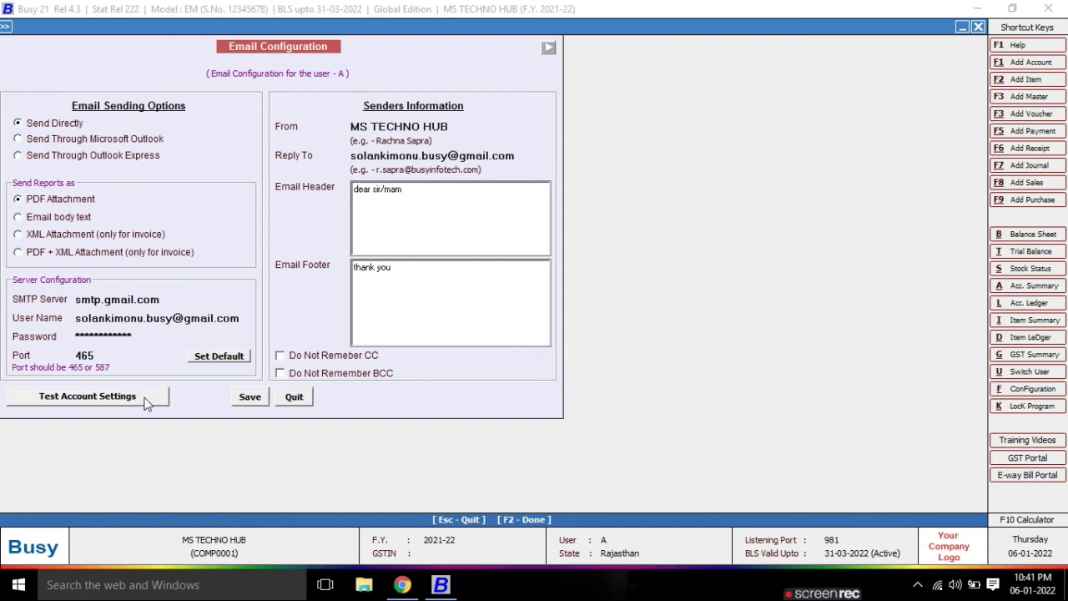
# - Switch to Chrome and open the Security settings of the Google account used for sending
pyautogui.click(402, 585)
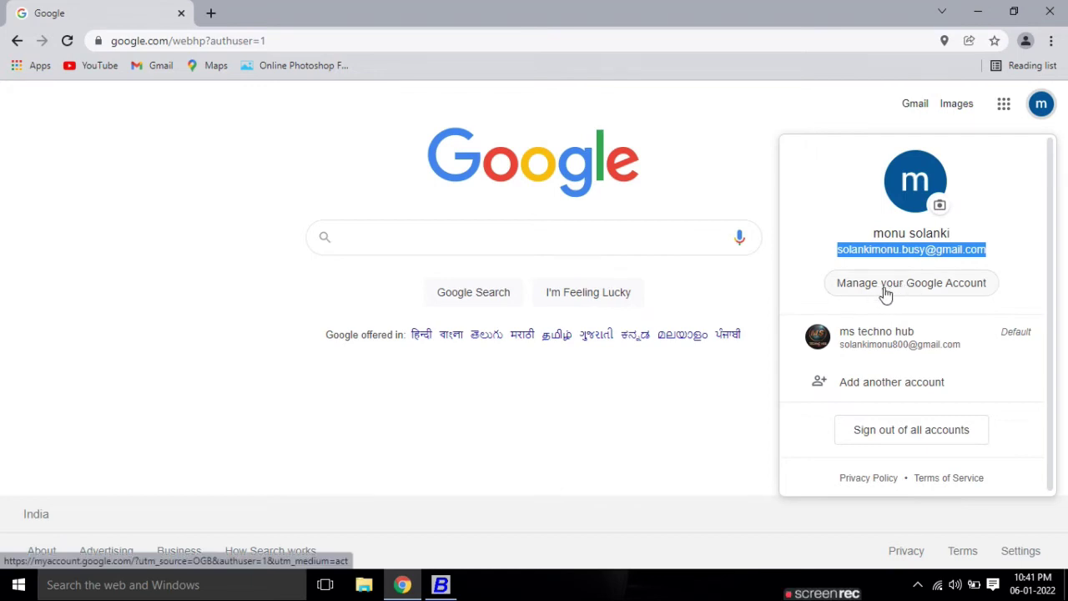
pyautogui.click(936, 288)
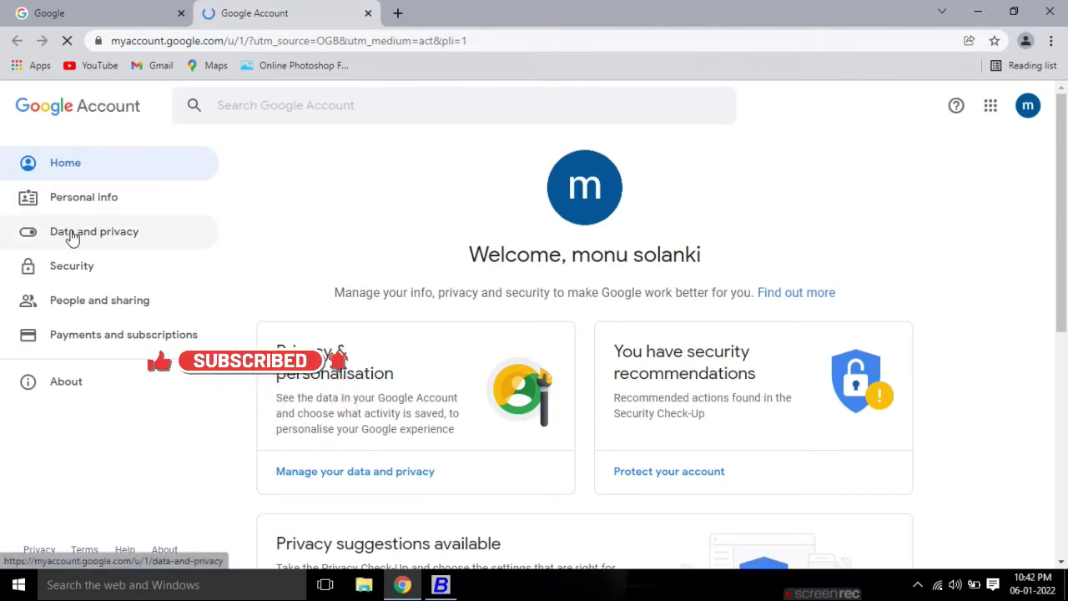
pyautogui.click(67, 264)
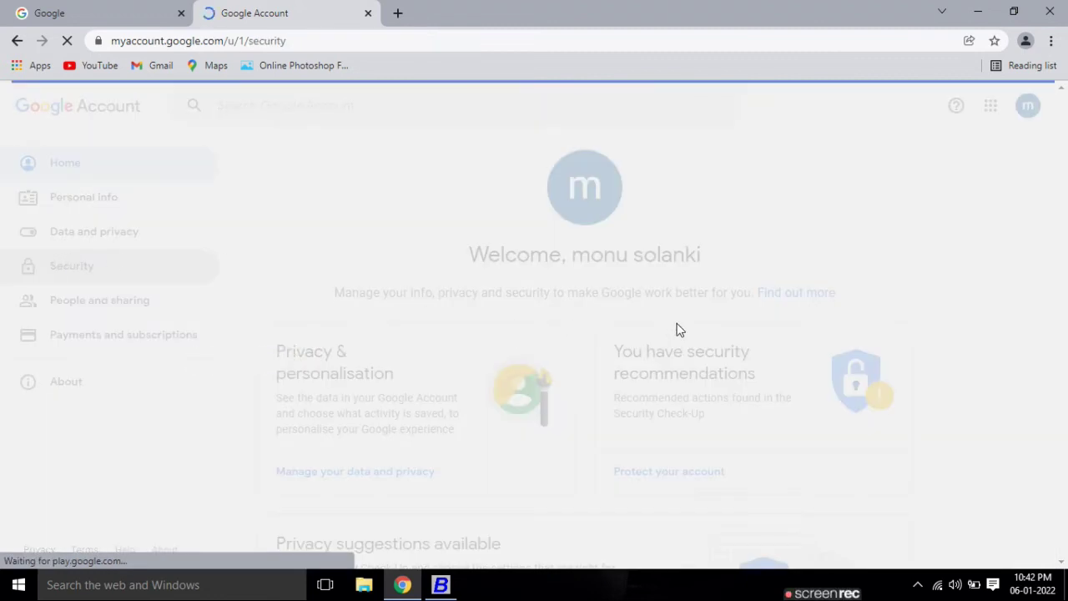
# - Turn on less secure app access for the Google account and return to the Security page
pyautogui.scroll(-8, 683, 324)
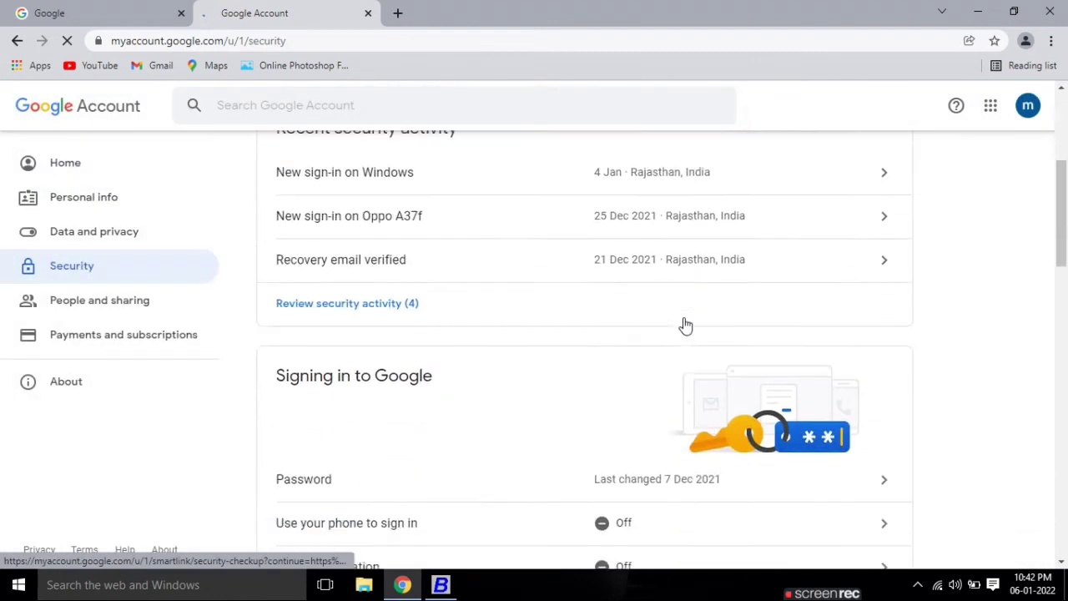
pyautogui.scroll(-7, 684, 323)
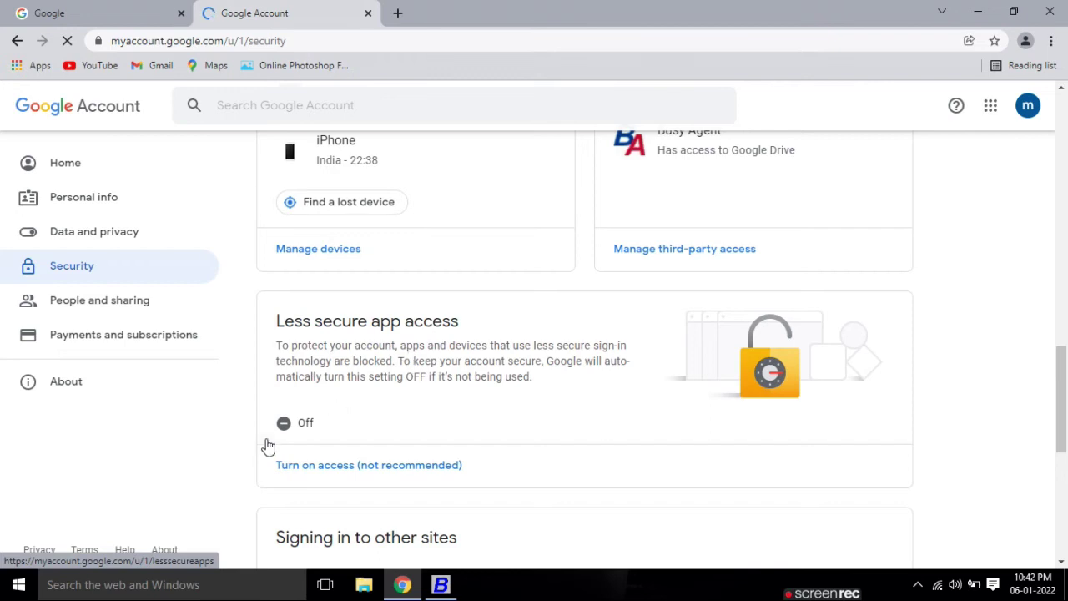
pyautogui.click(336, 466)
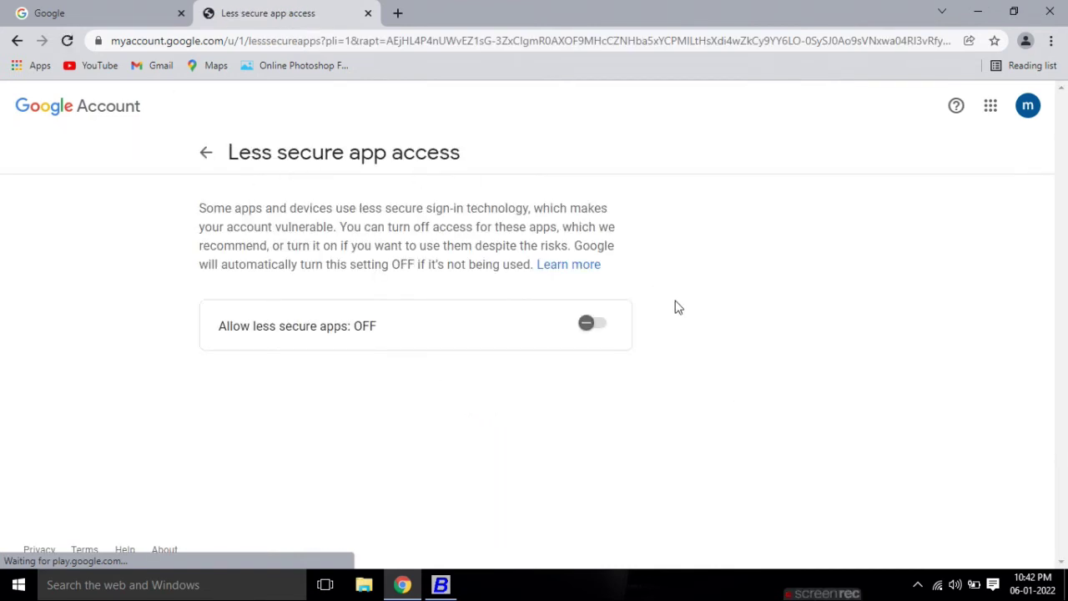
pyautogui.click(598, 327)
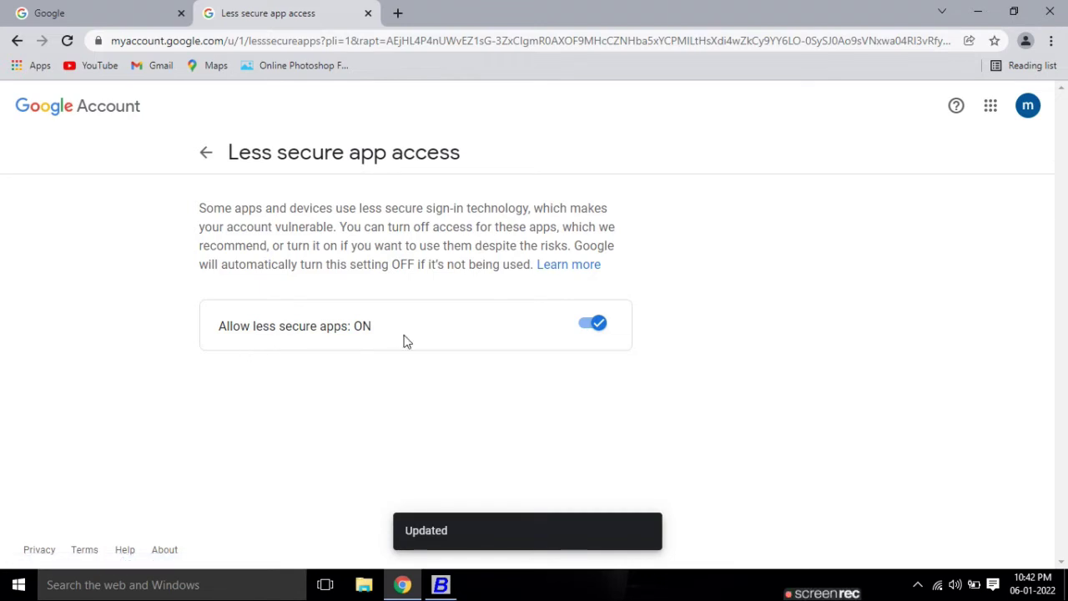
pyautogui.click(212, 167)
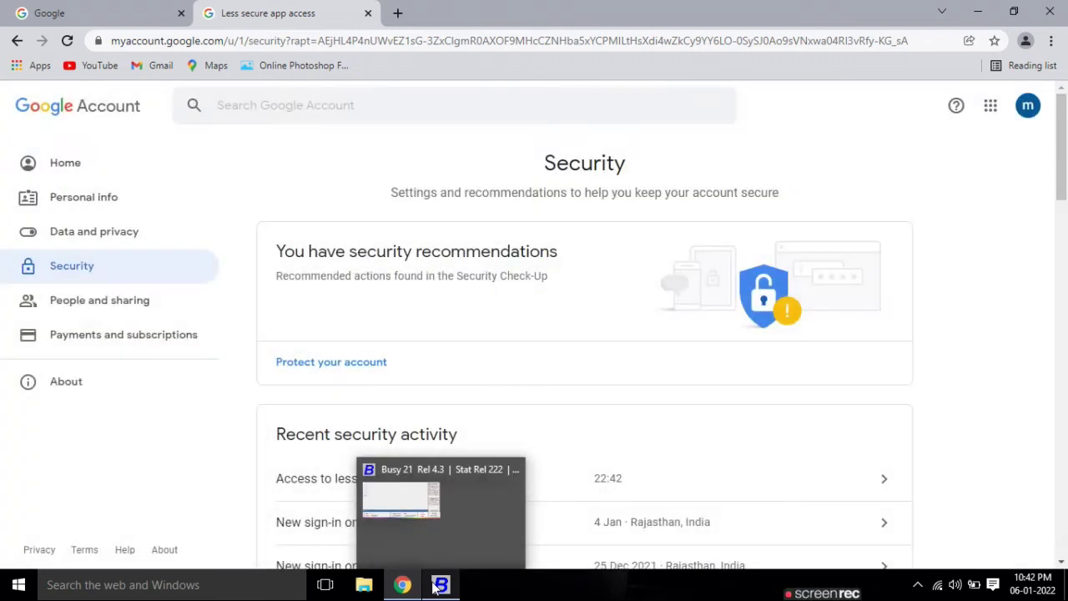
# - Switch back to Busy, send a test e-mail with the account settings and save the email configuration
pyautogui.click(436, 588)
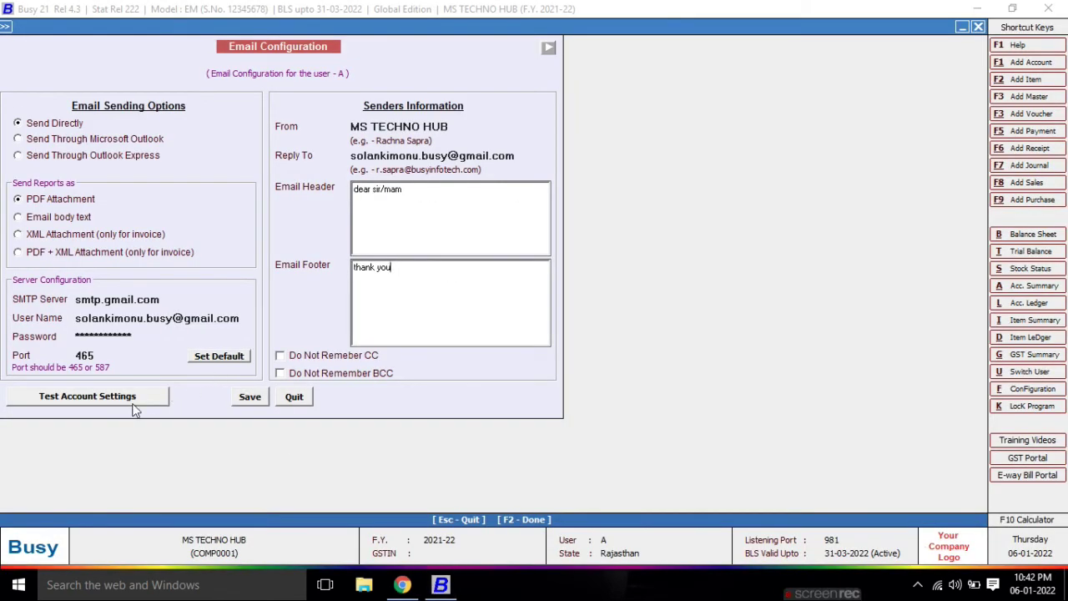
pyautogui.click(110, 397)
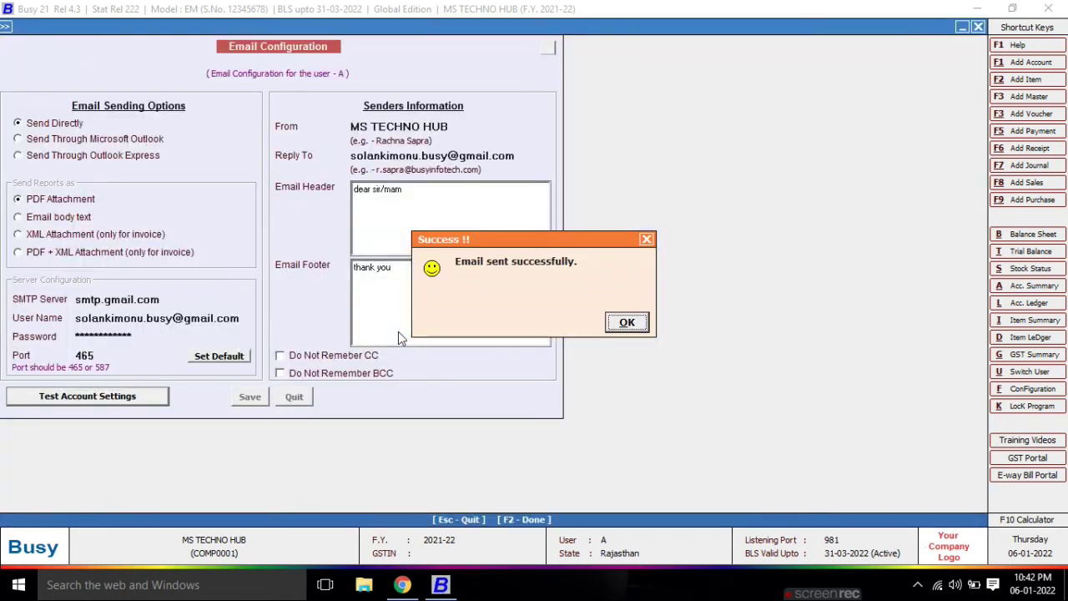
pyautogui.click(644, 326)
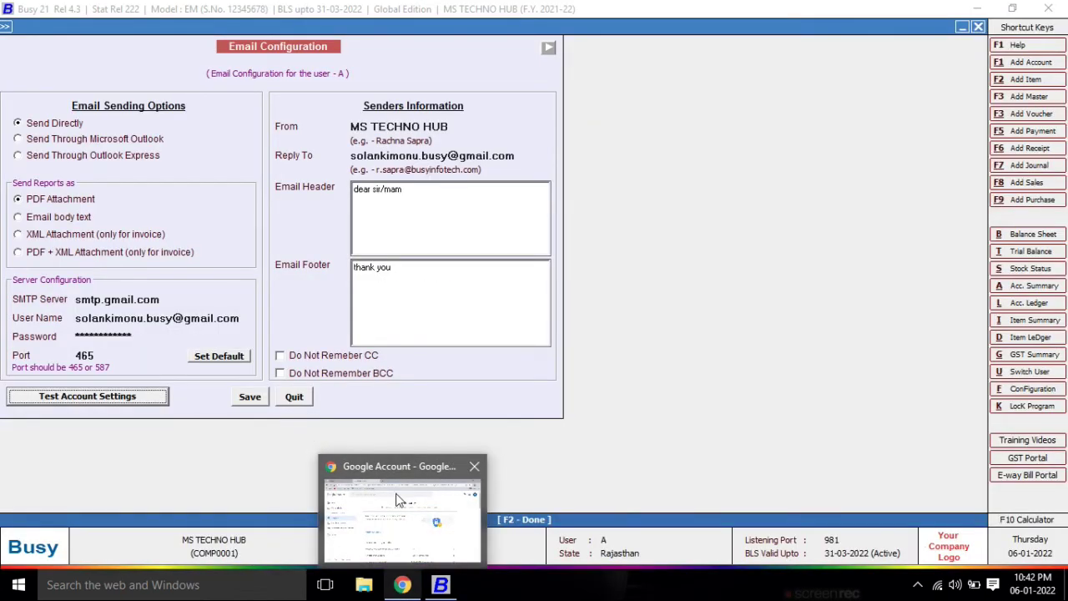
pyautogui.click(257, 398)
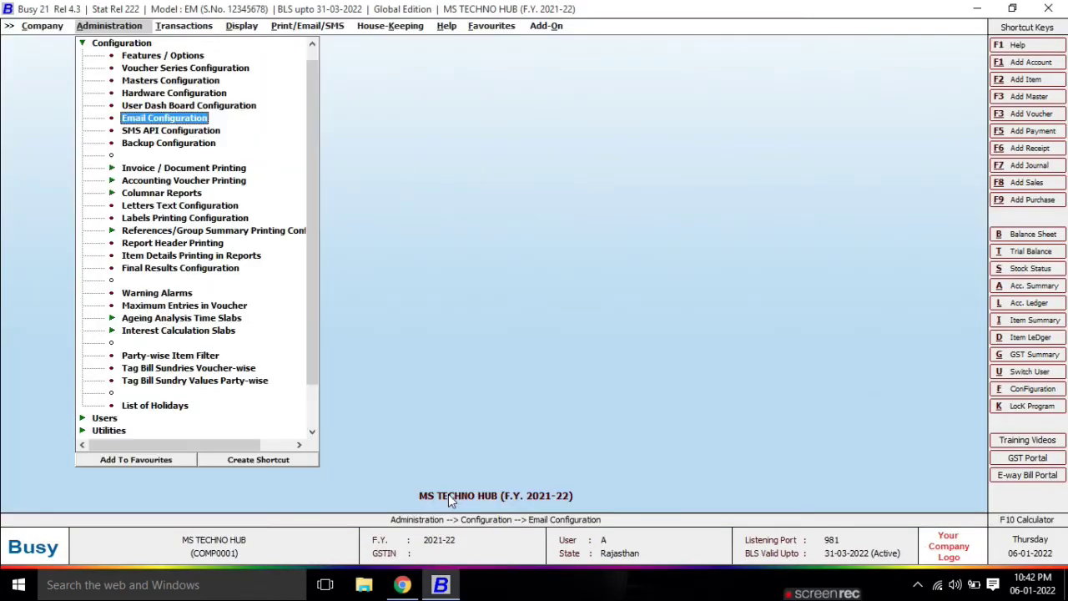
# - Open sales voucher 3/2021-22 for modification to view its invoice printing choices, and leave it without changes
pyautogui.click(183, 26)
pyautogui.click(185, 44)
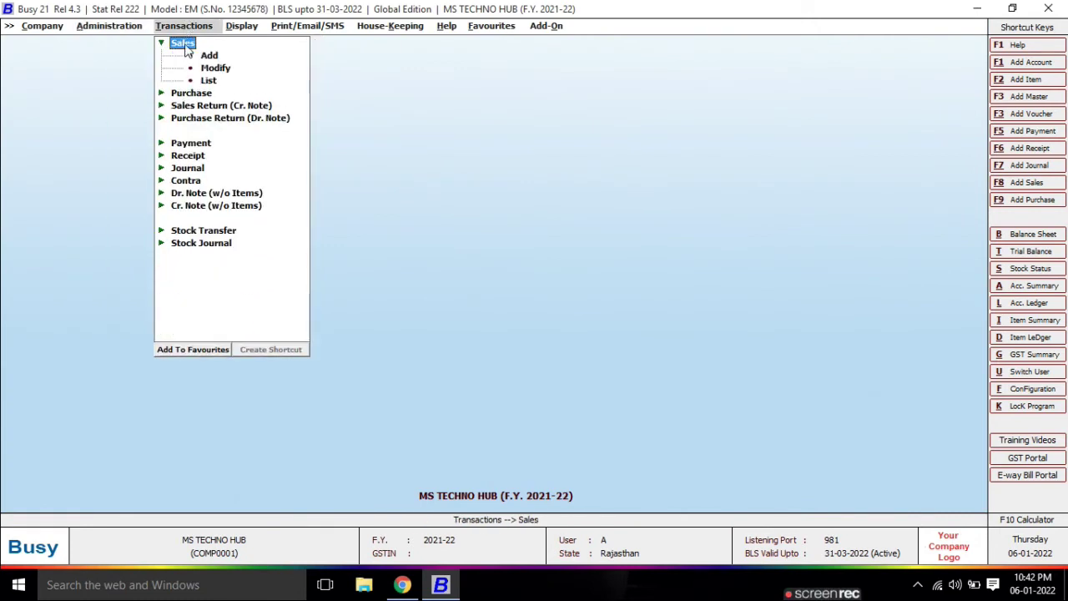
pyautogui.doubleClick(214, 68)
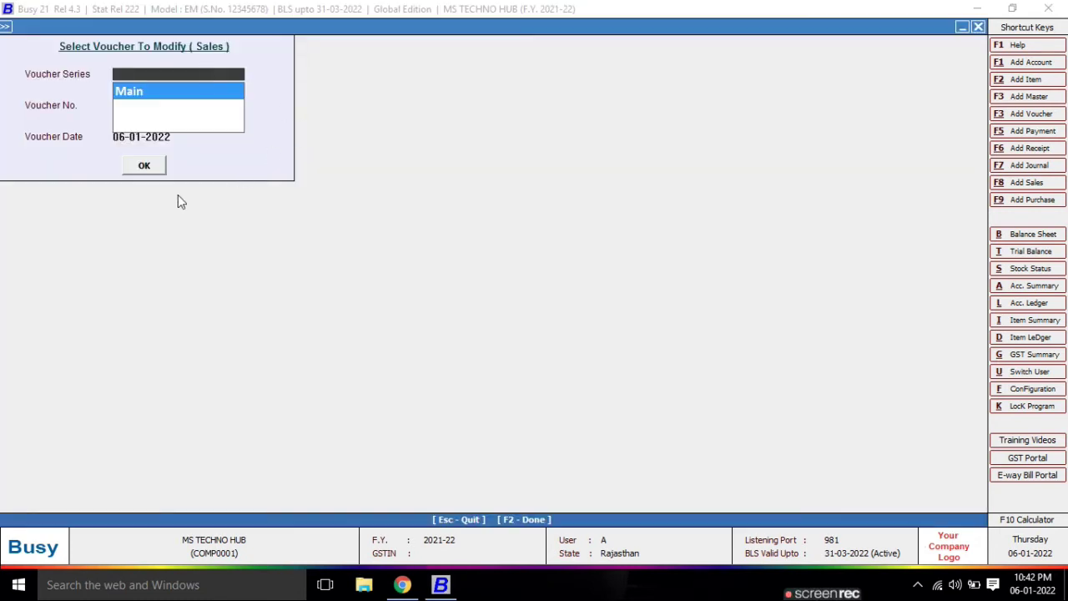
pyautogui.click(157, 169)
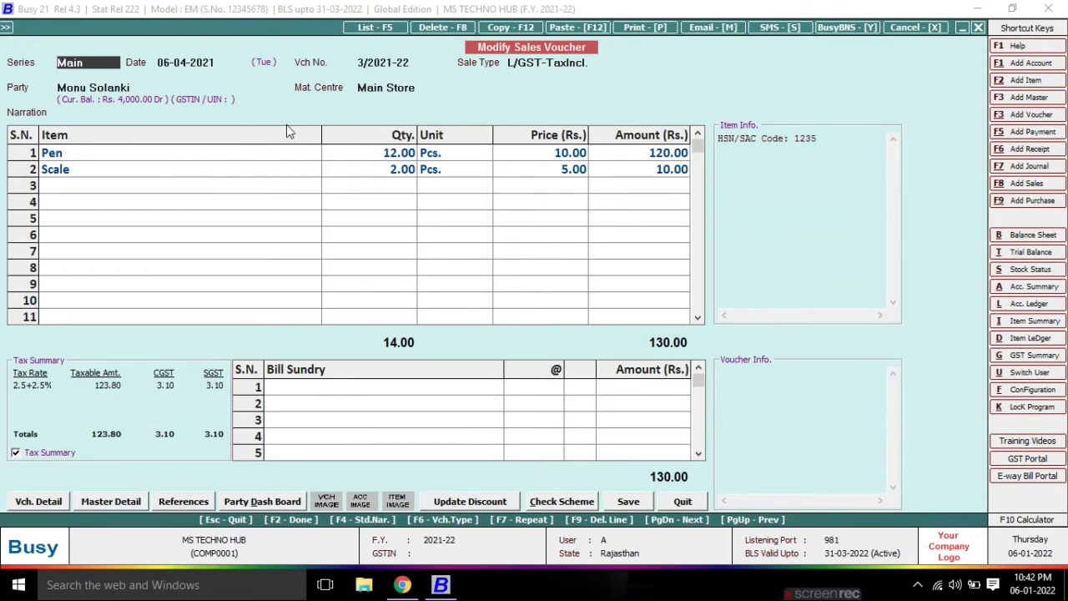
pyautogui.click(640, 28)
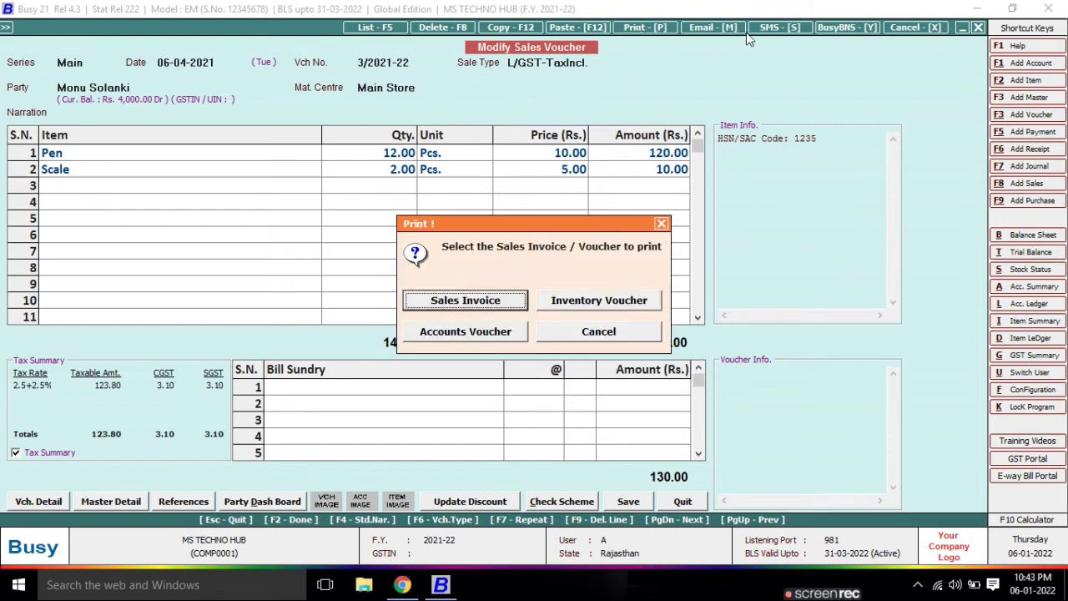
pyautogui.click(661, 225)
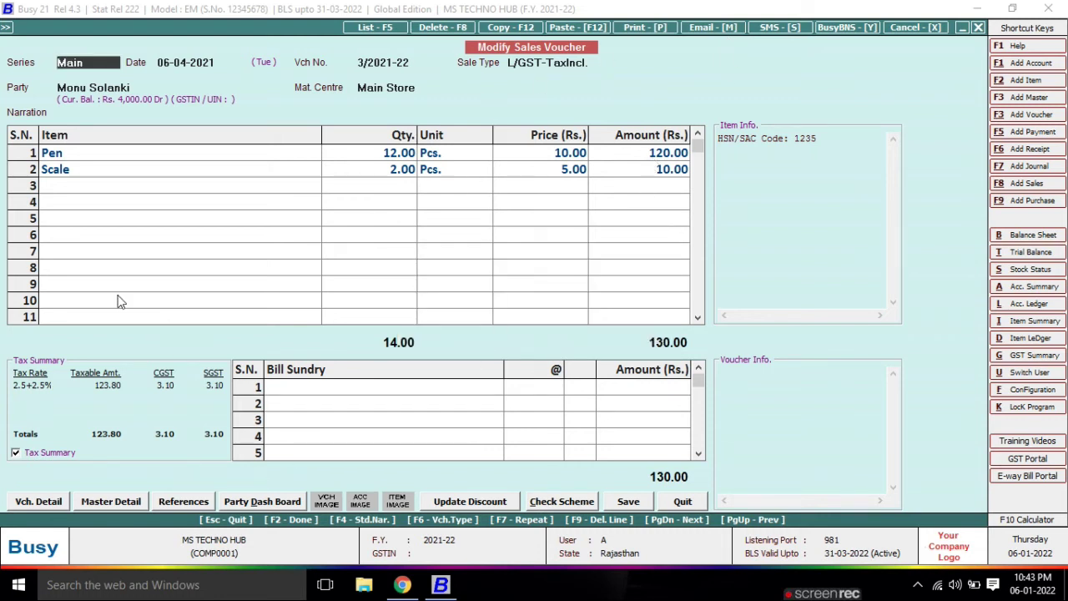
pyautogui.press('Escape')
pyautogui.press('Escape')
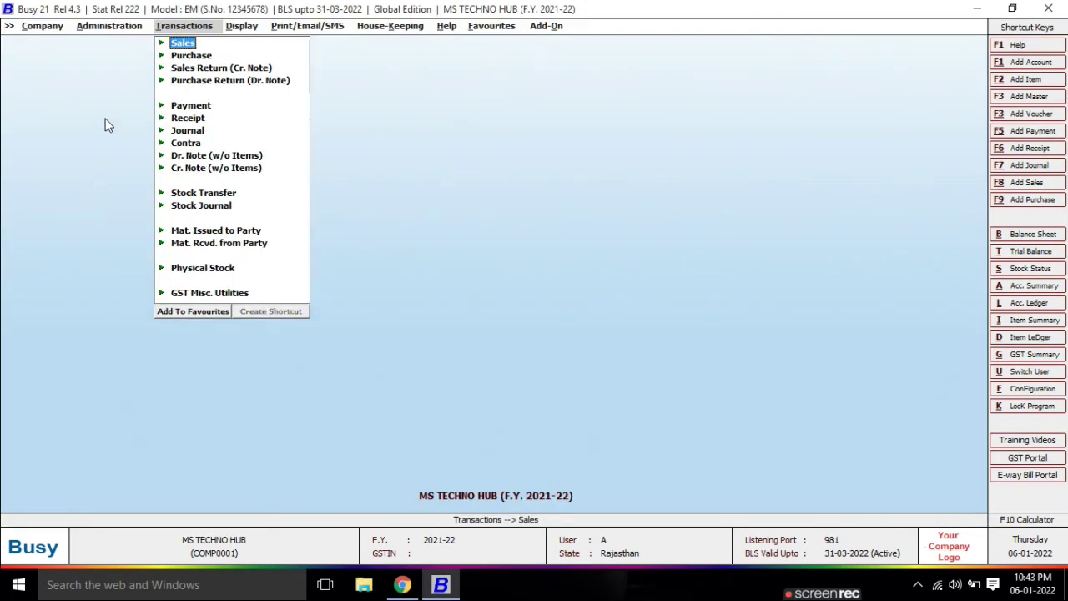
# - Open the voucher configuration of the Main series for Sales vouchers
pyautogui.click(107, 27)
pyautogui.press('Up')
pyautogui.press('Up')
pyautogui.press('Up')
pyautogui.press('Up')
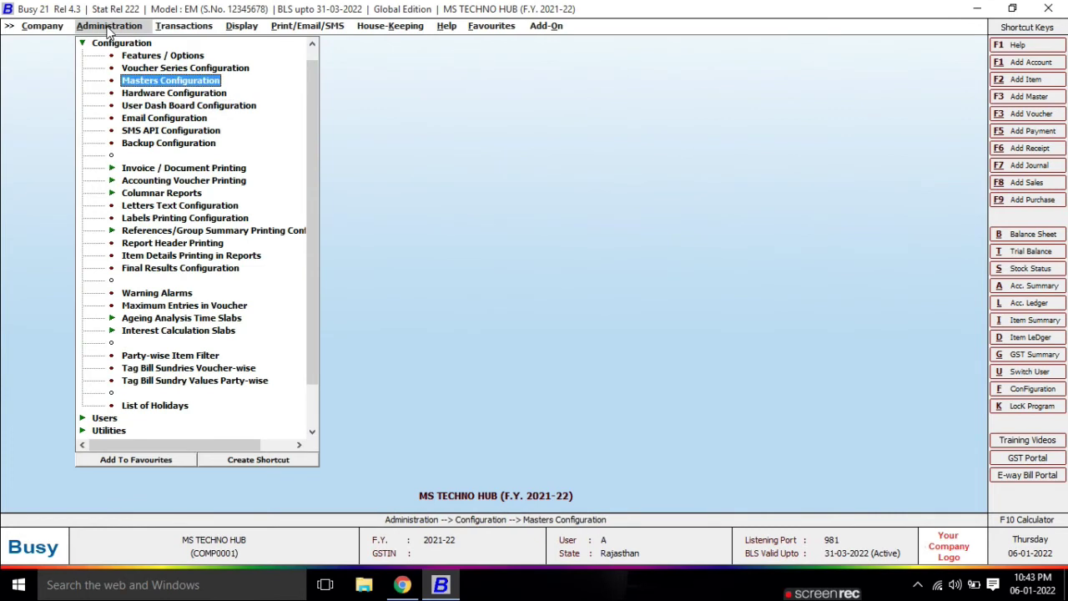
pyautogui.press('Return')
pyautogui.press('Down')
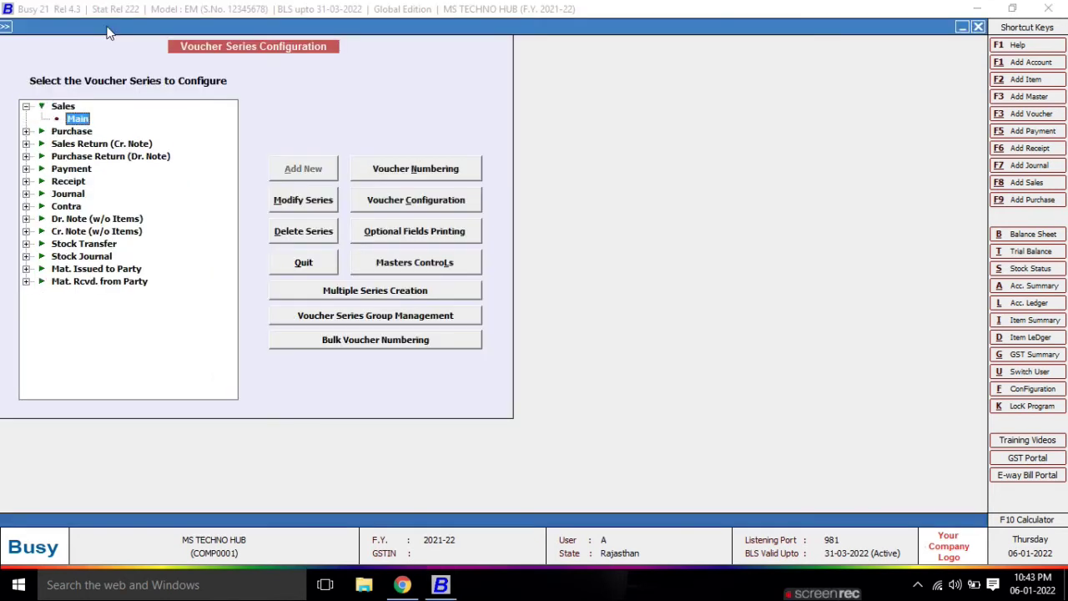
pyautogui.click(401, 198)
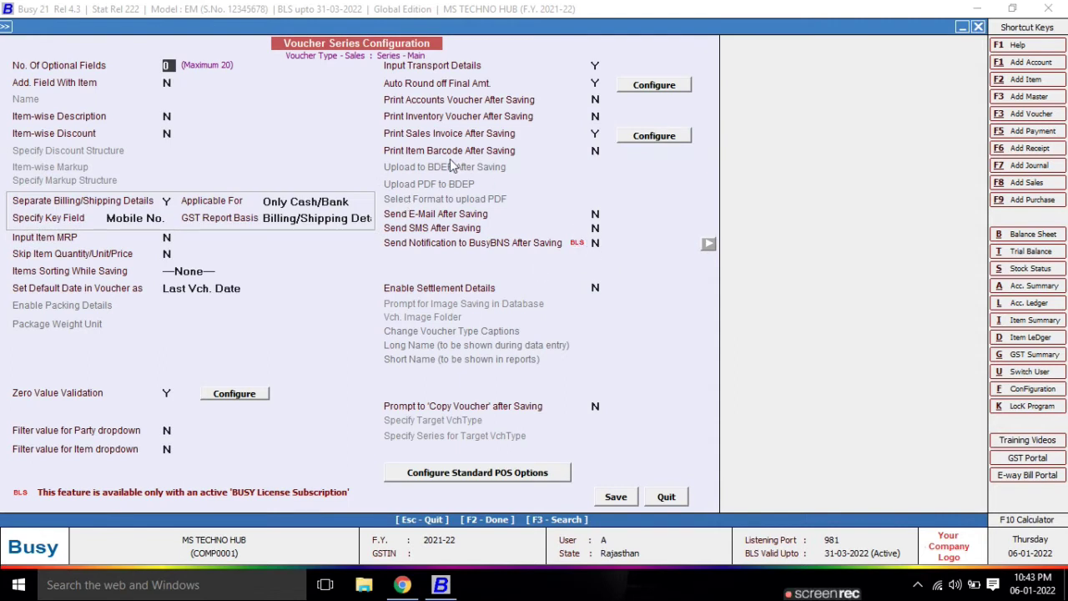
# - Enable Send E-Mail After Saving for the Main sales series and open its e-mail details
pyautogui.click(596, 215)
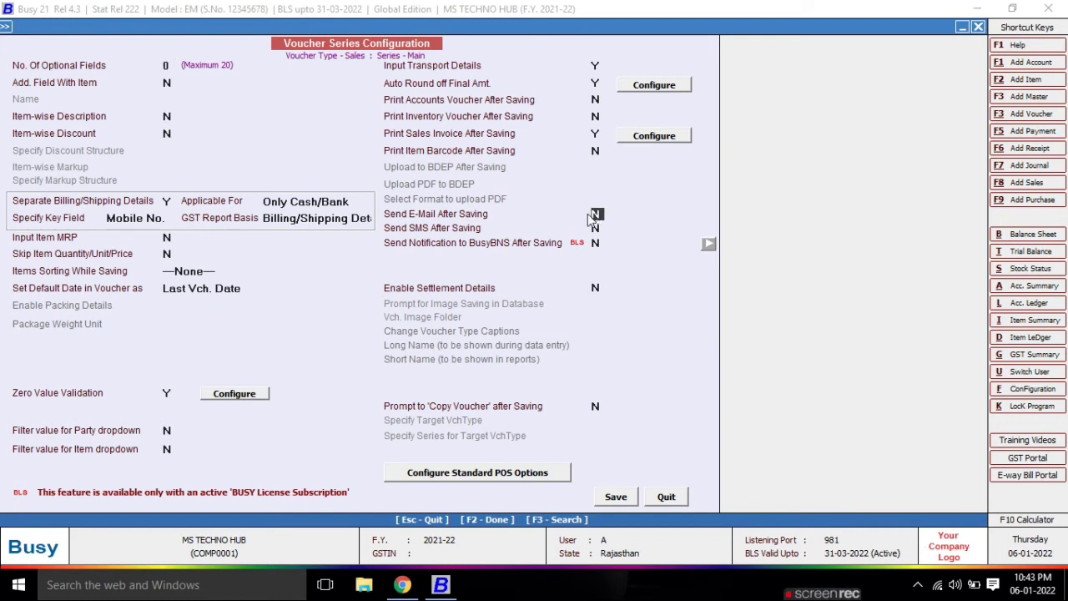
pyautogui.press('y')
pyautogui.click(633, 219)
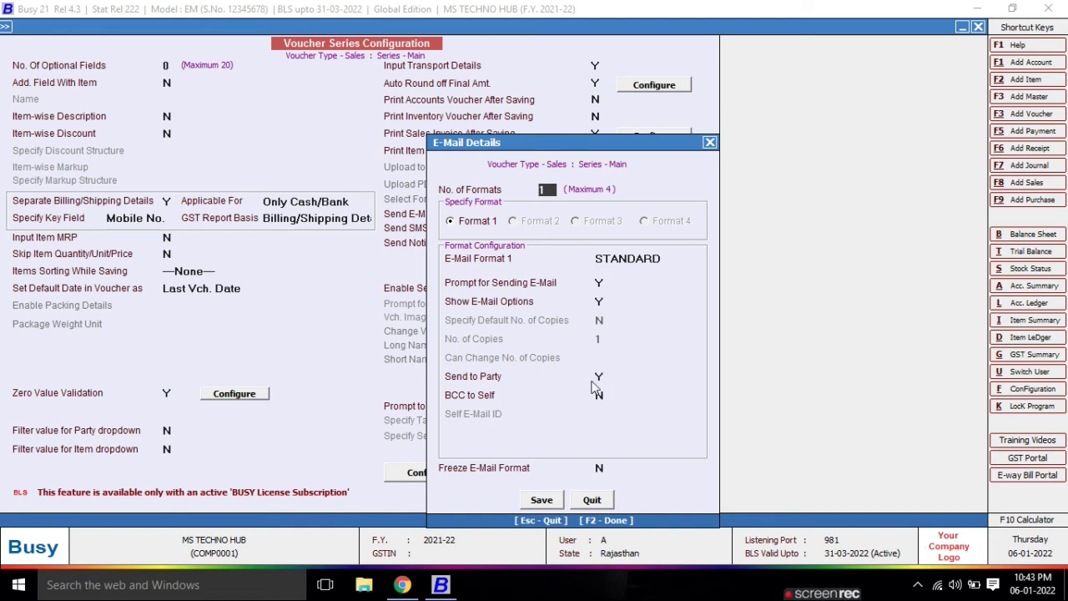
pyautogui.write('0')
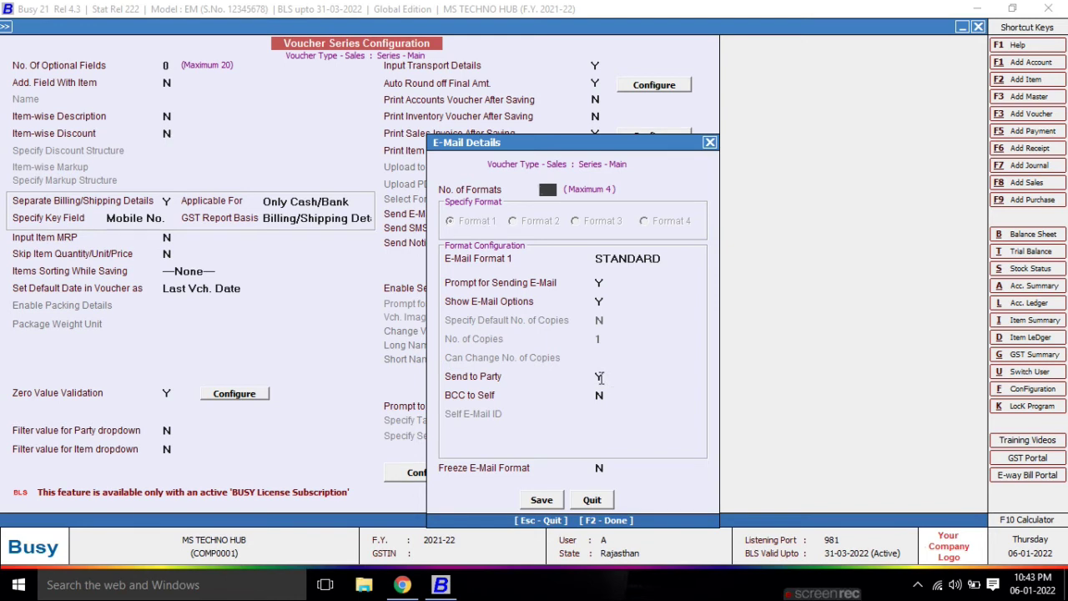
pyautogui.press('Return')
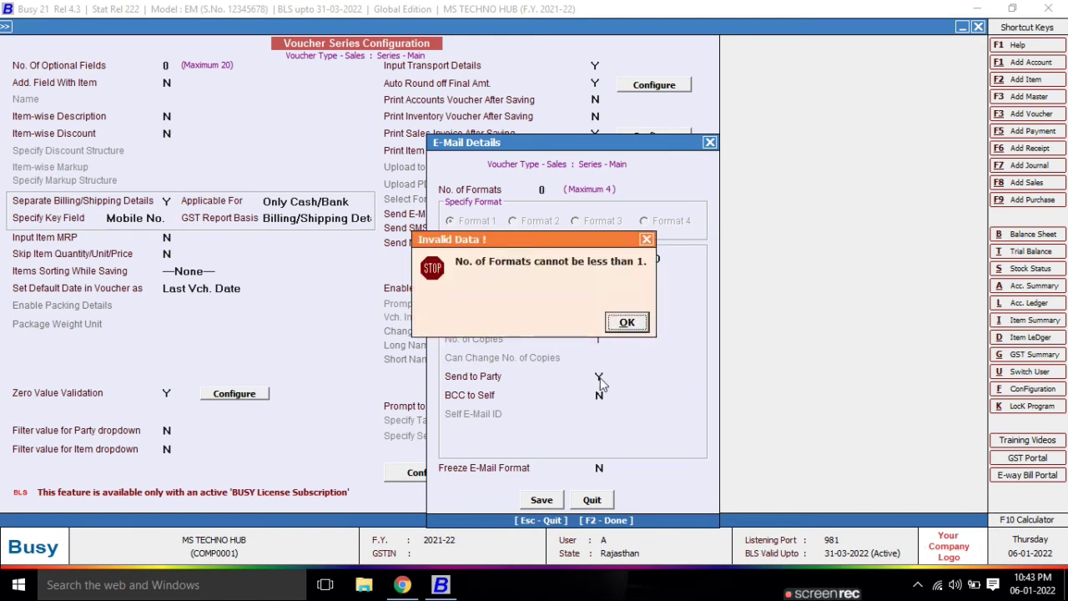
pyautogui.click(635, 324)
pyautogui.write('1')
pyautogui.press('Return')
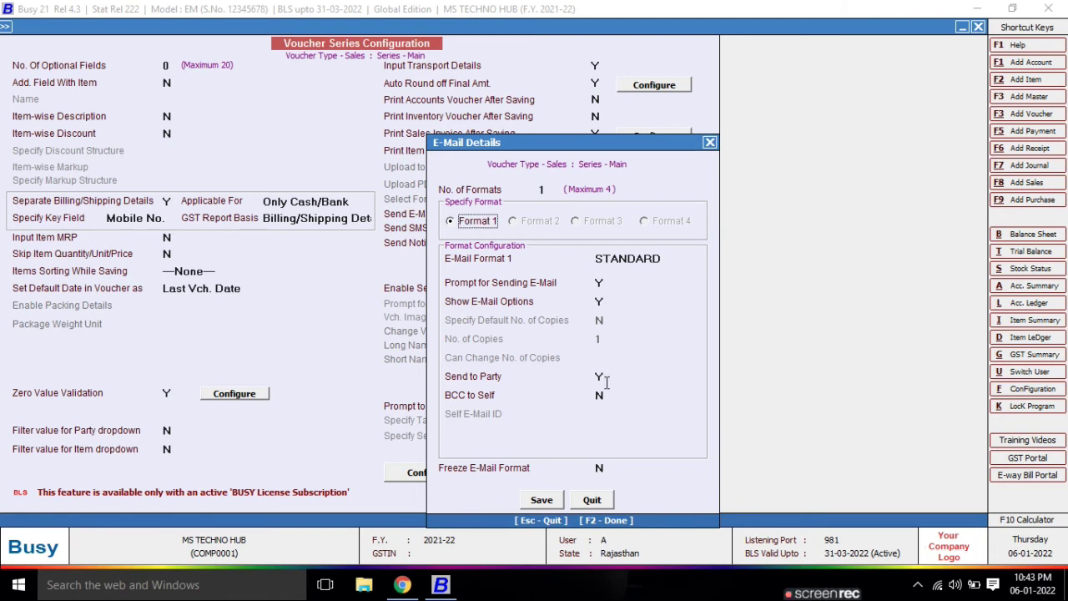
# - Save the e-mail details and the voucher configuration of the Main sales series, and leave Voucher Series Configuration
pyautogui.click(544, 498)
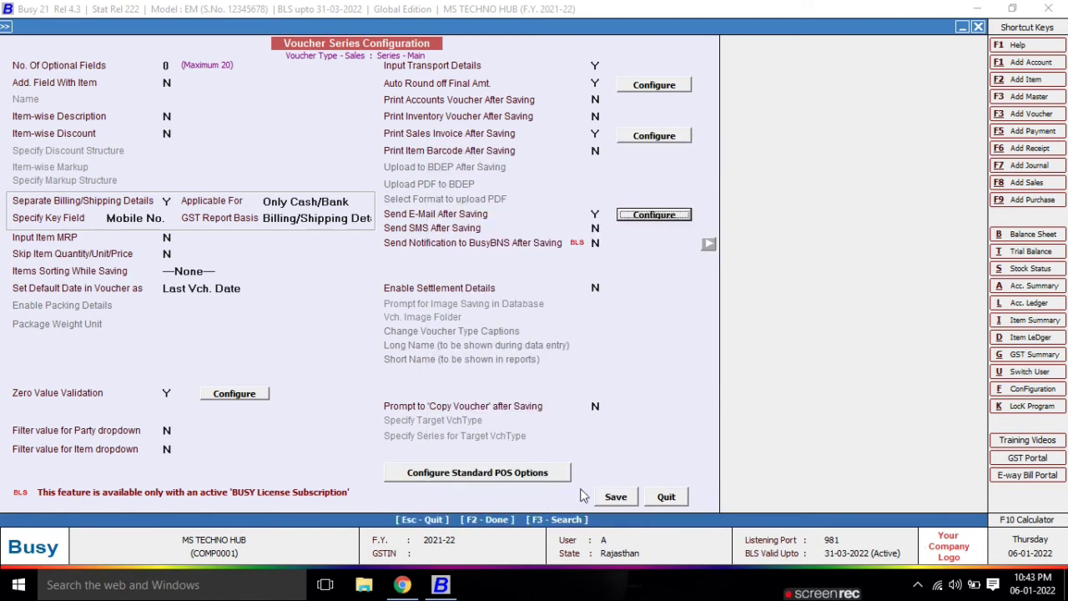
pyautogui.click(616, 498)
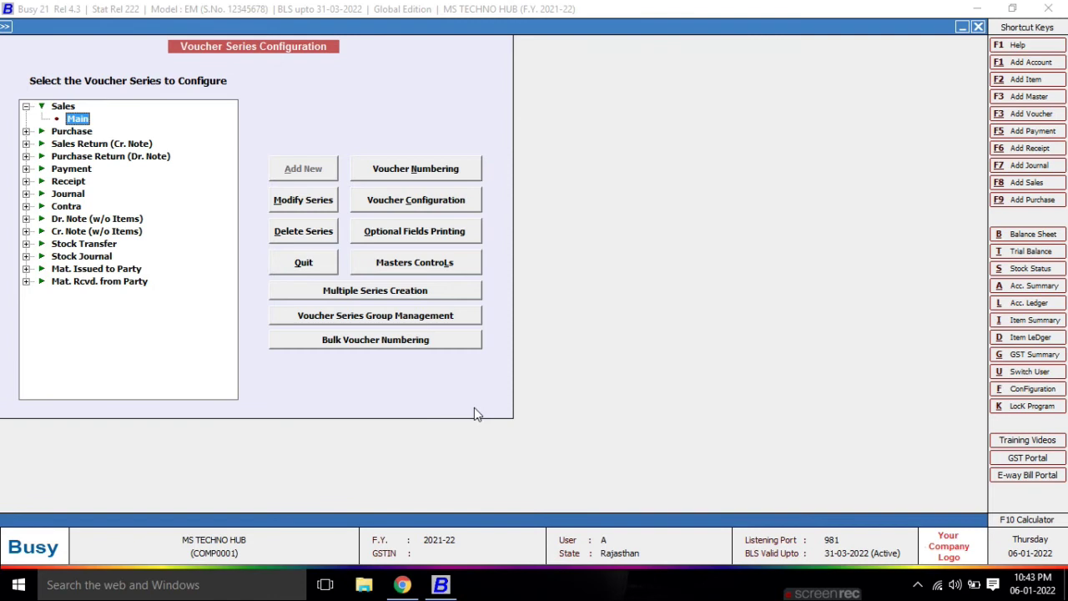
pyautogui.press('Escape')
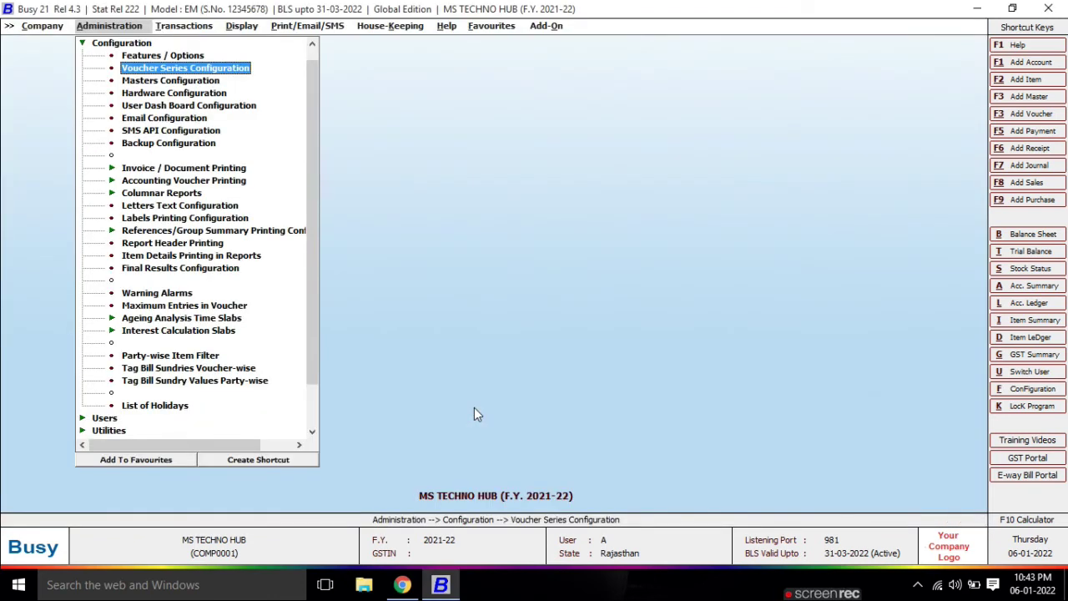
# - Open sales voucher 3/2021-22 of the Main series for modification
pyautogui.press('Right')
pyautogui.press('Down')
pyautogui.press('Up')
pyautogui.press('Return')
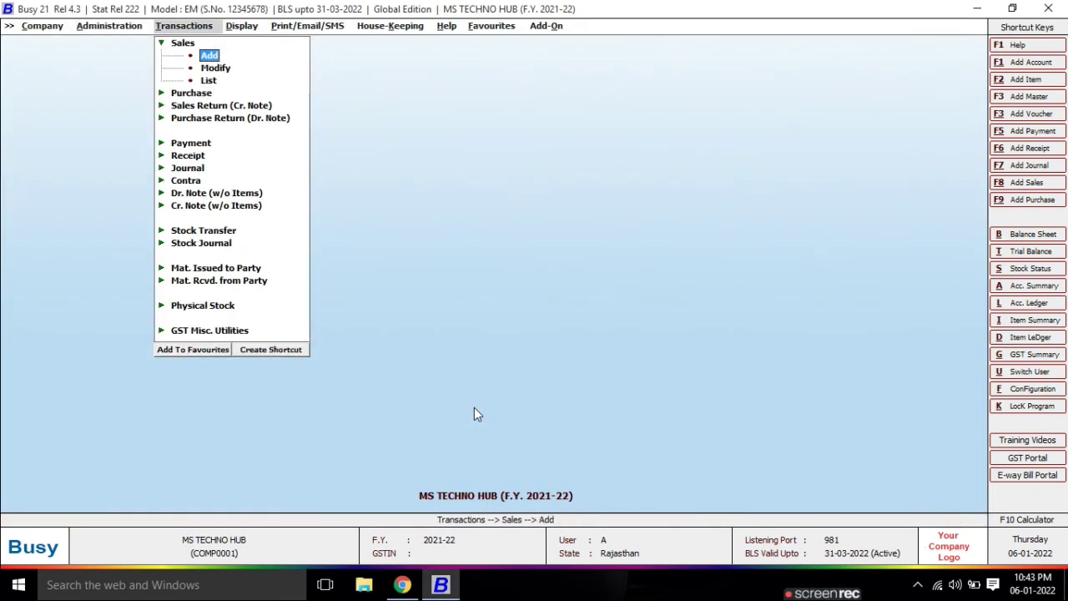
pyautogui.press('Down')
pyautogui.press('Return')
pyautogui.press('Return')
pyautogui.press('Return')
pyautogui.press('Return')
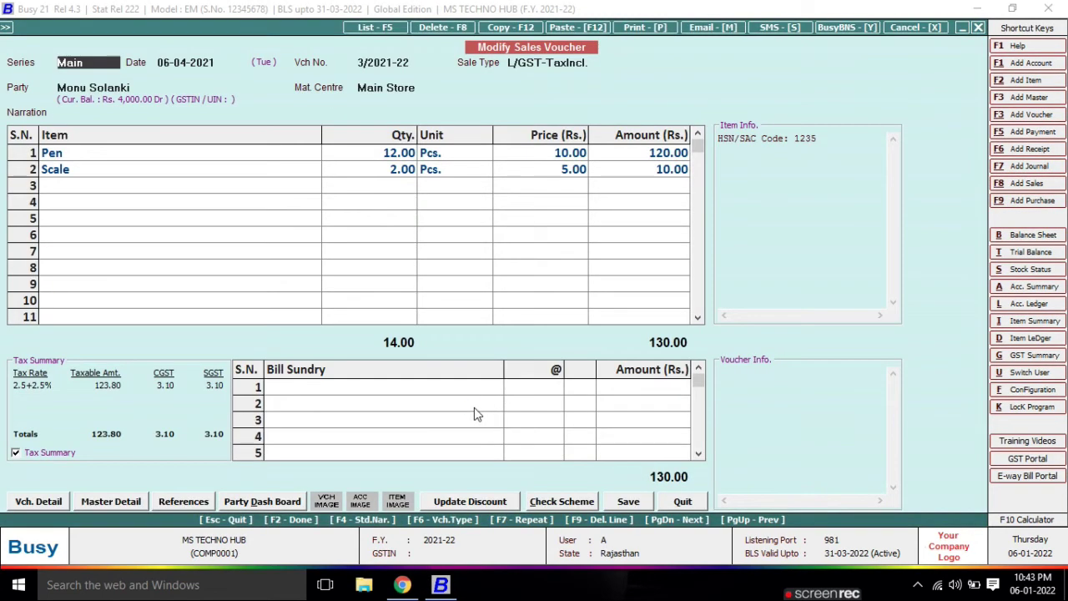
# - Save the sales voucher, decline printing the invoice and choose to send it by e-mail in the STANDARD format
pyautogui.press('y')
pyautogui.press('F2')
pyautogui.press('y')
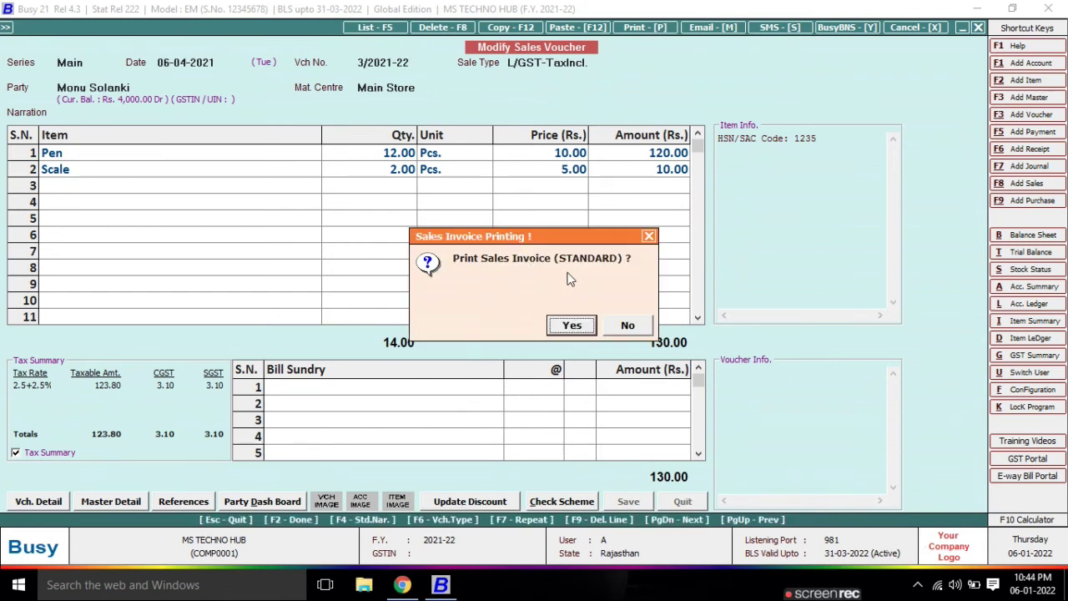
pyautogui.click(635, 326)
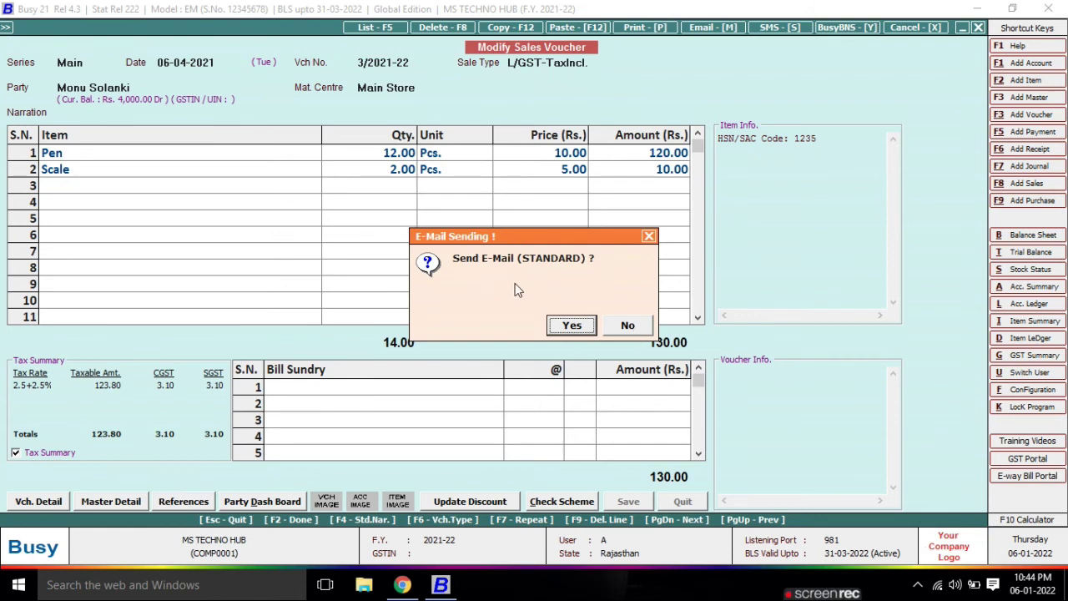
pyautogui.click(571, 327)
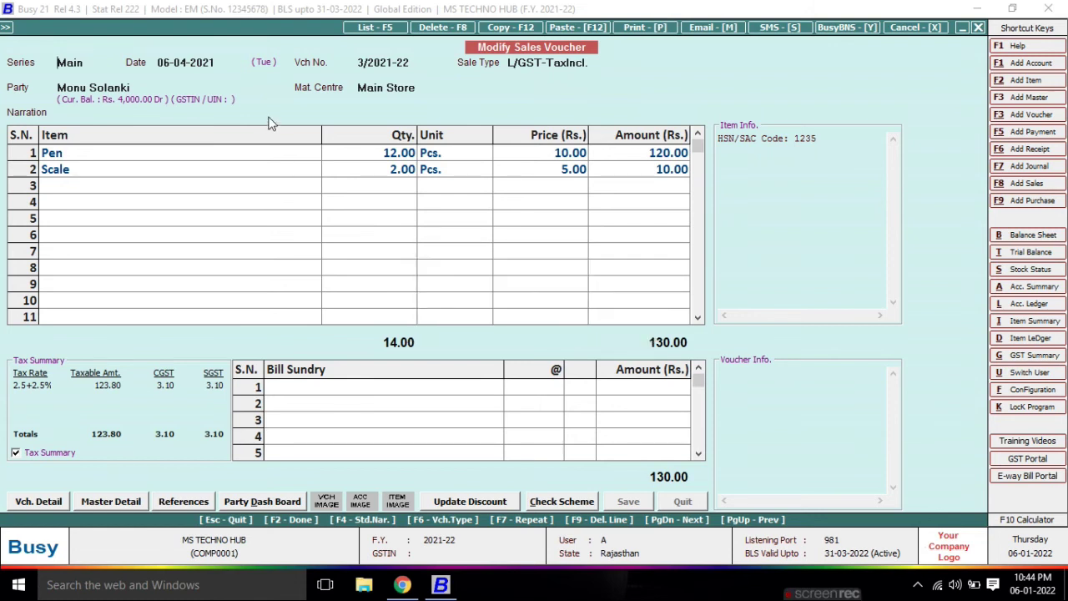
pyautogui.press('Return')
pyautogui.press('Return')
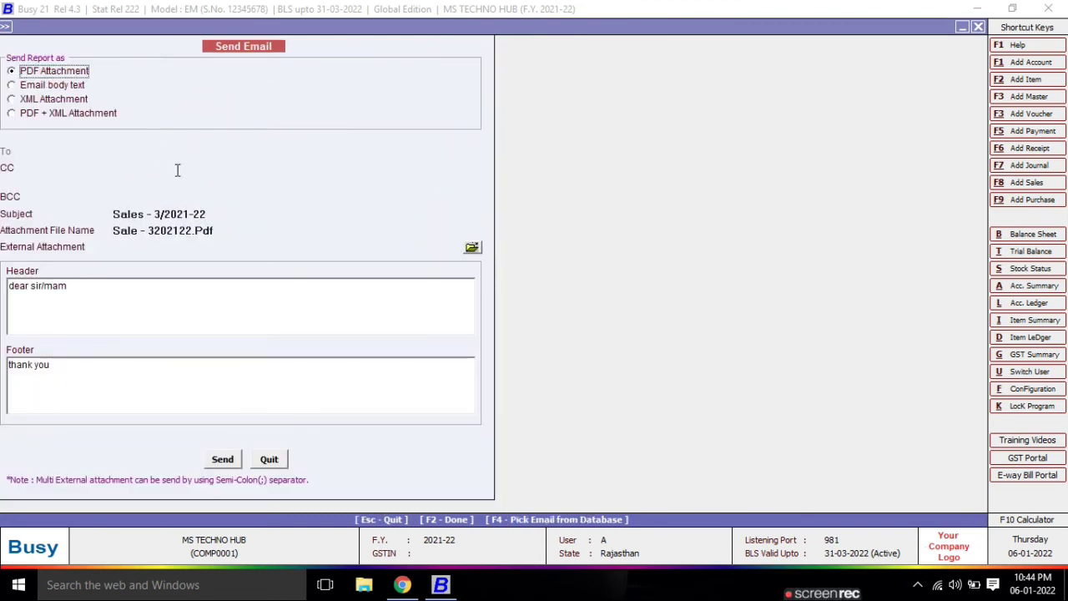
# - Paste the copied e-mail address as the recipient and send the sales voucher as a PDF attachment
pyautogui.click(182, 165)
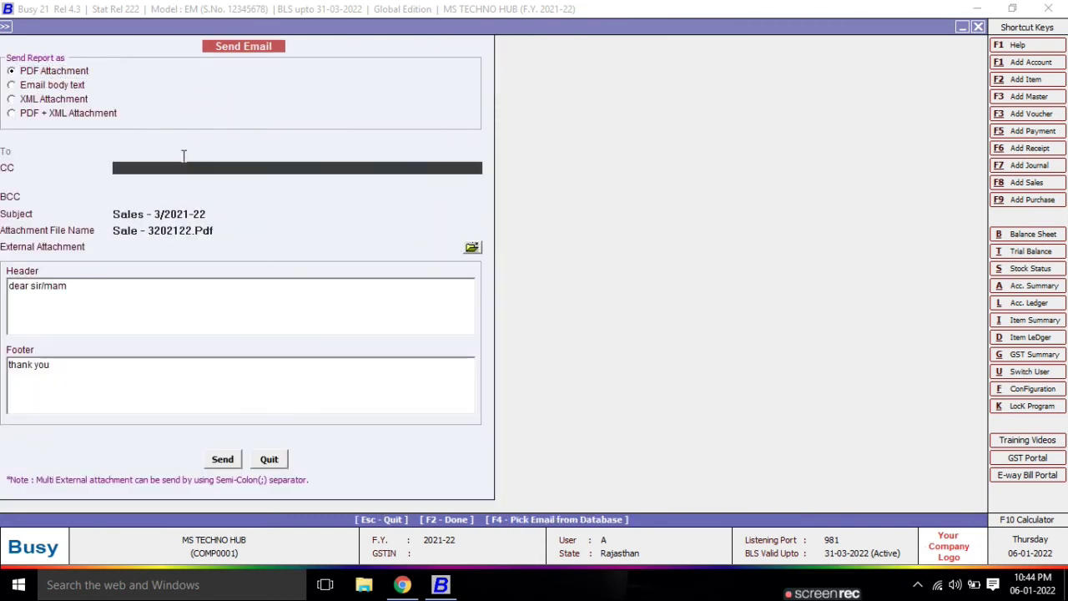
pyautogui.click(183, 155)
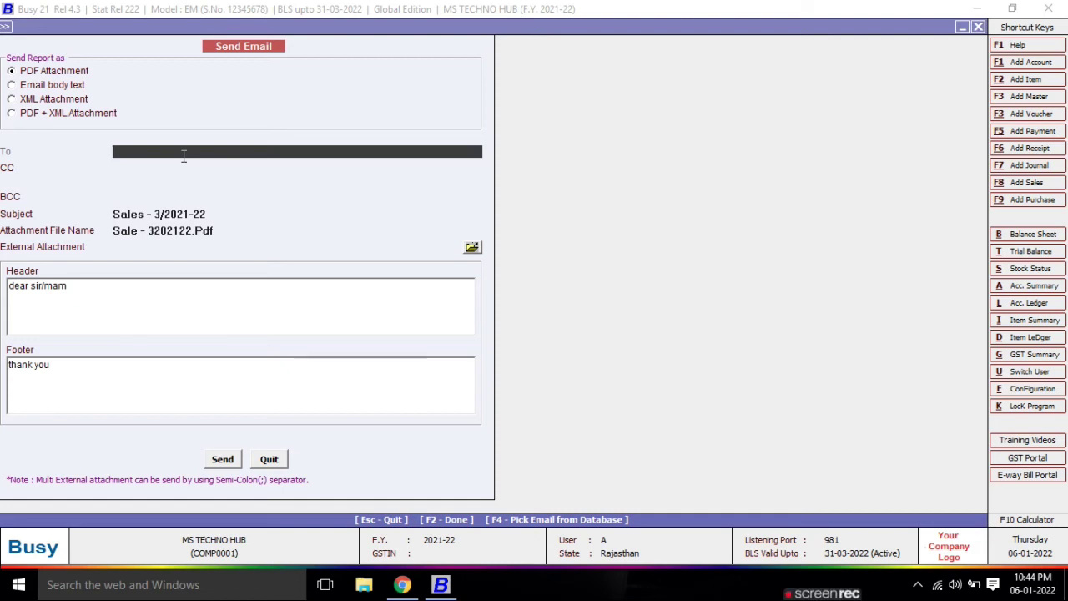
pyautogui.hotkey('ctrl', 'v')
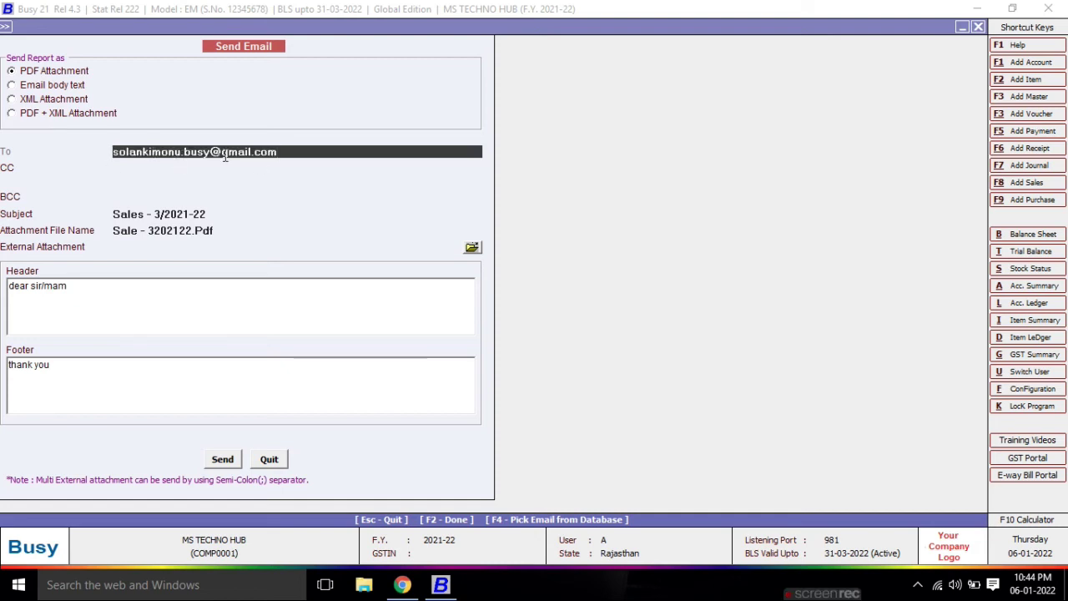
pyautogui.click(222, 459)
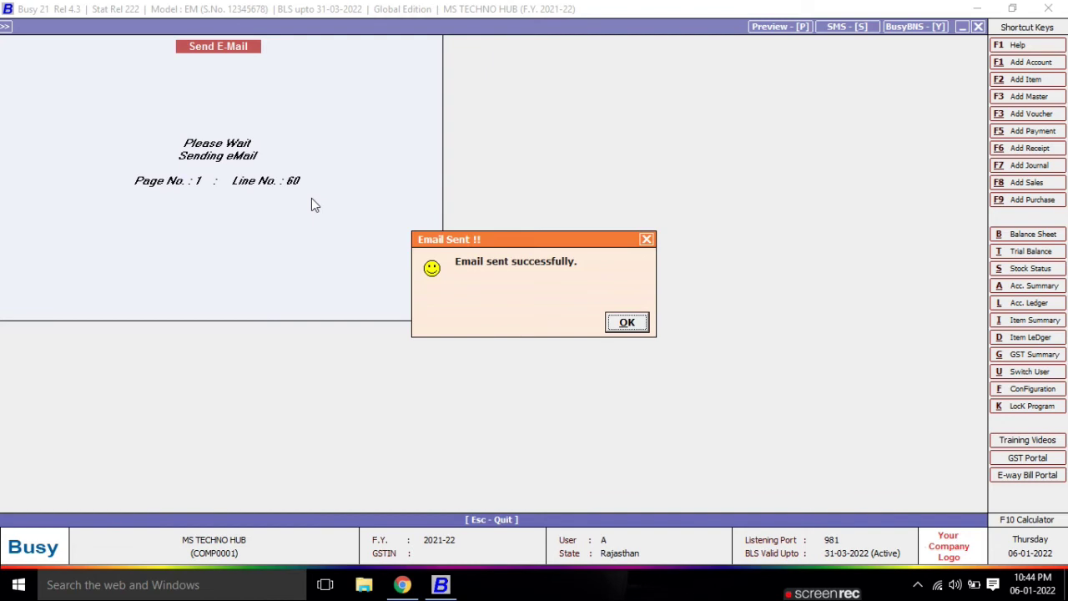
pyautogui.click(636, 322)
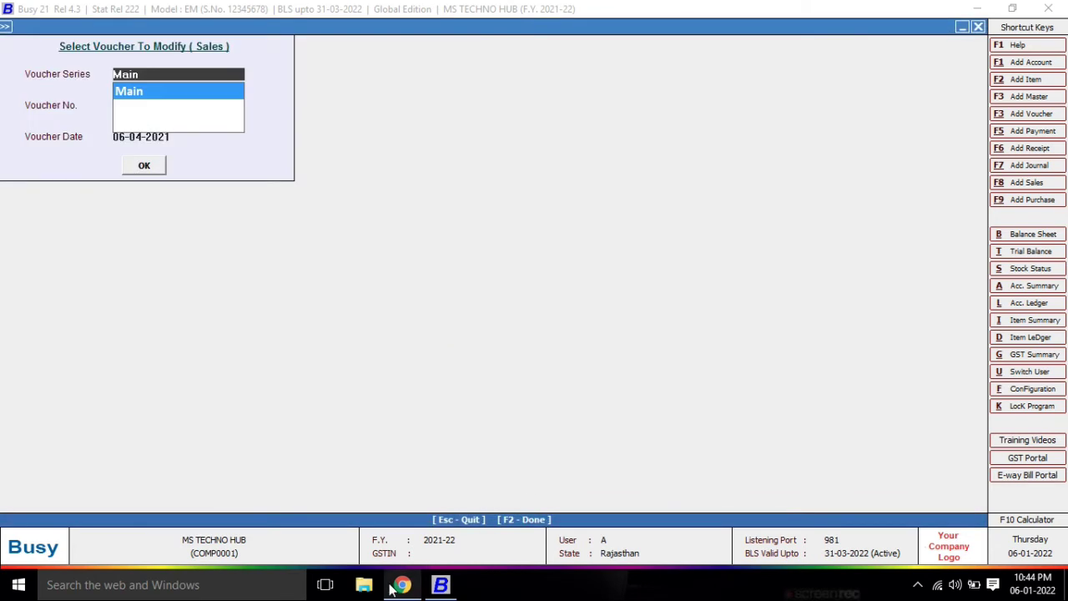
# - Switch to Chrome, close the Google Account page and open the Gmail inbox to check for the sent voucher e-mail
pyautogui.click(401, 585)
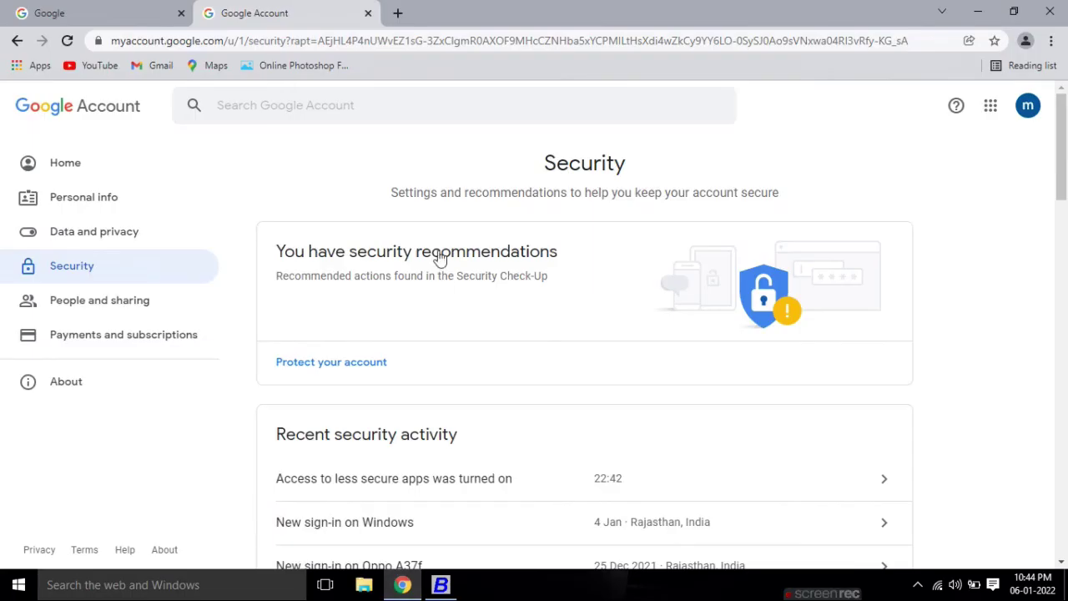
pyautogui.click(102, 18)
pyautogui.middleClick(231, 15)
pyautogui.click(1004, 107)
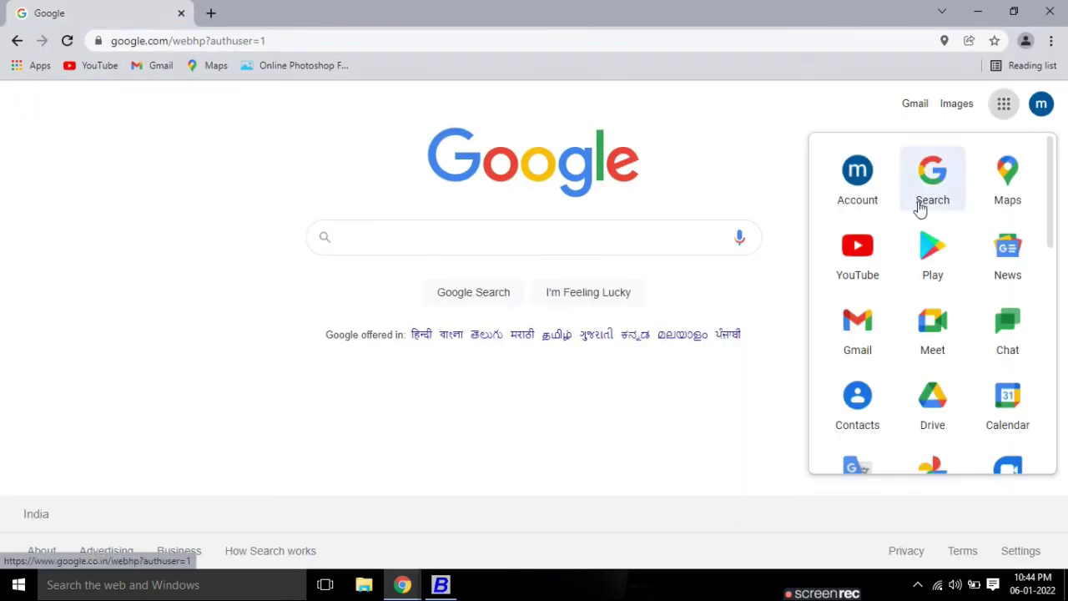
pyautogui.click(864, 328)
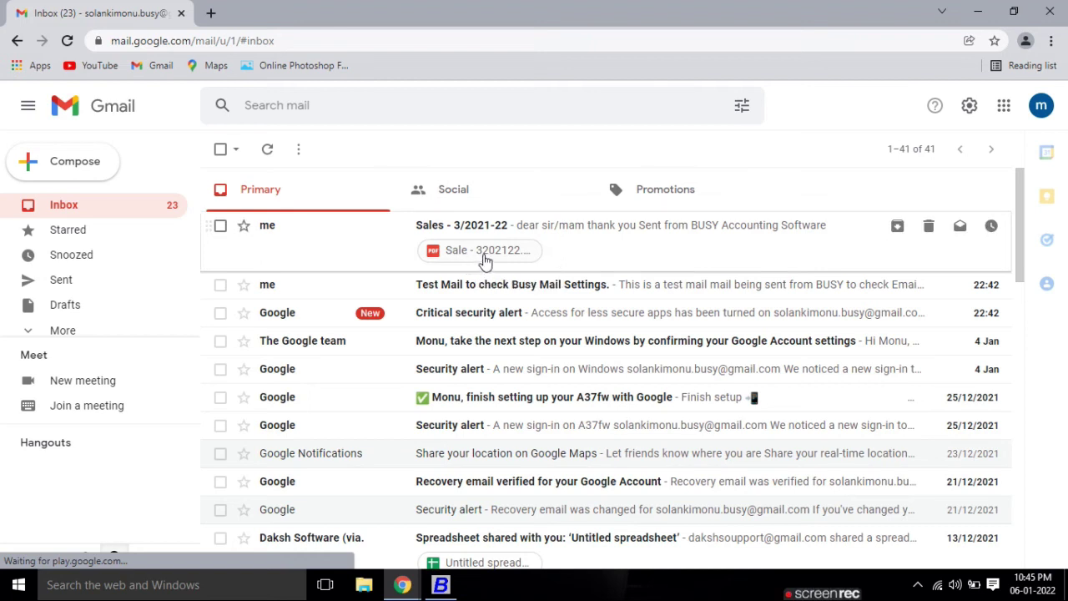
# - Open the PDF attached to the Sales - 3/2021-22 e-mail and examine the invoice
pyautogui.click(481, 260)
pyautogui.scroll(-5, 393, 226)
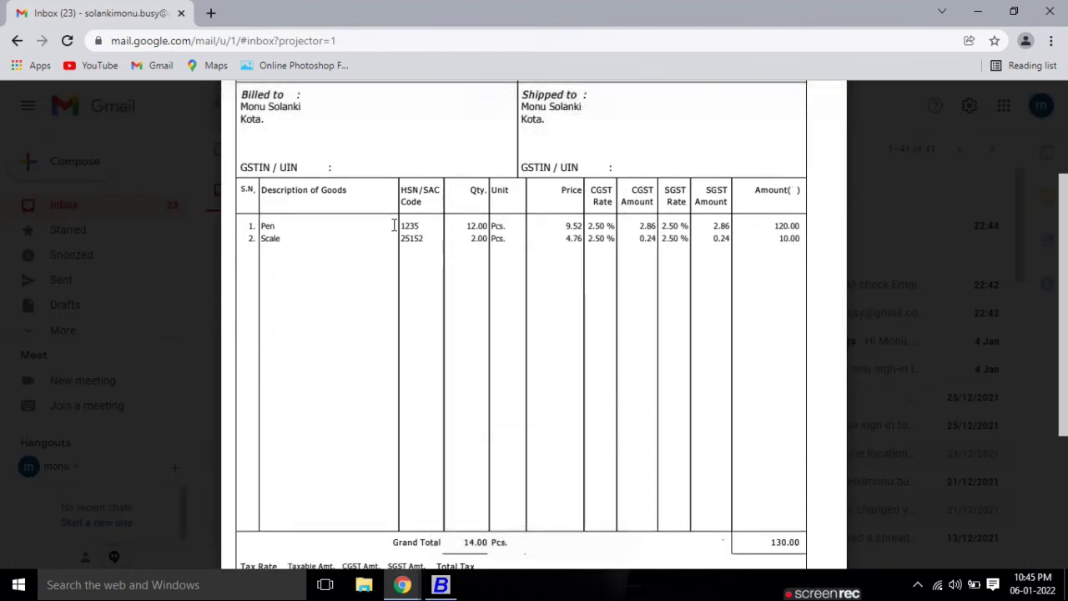
pyautogui.scroll(5, 394, 225)
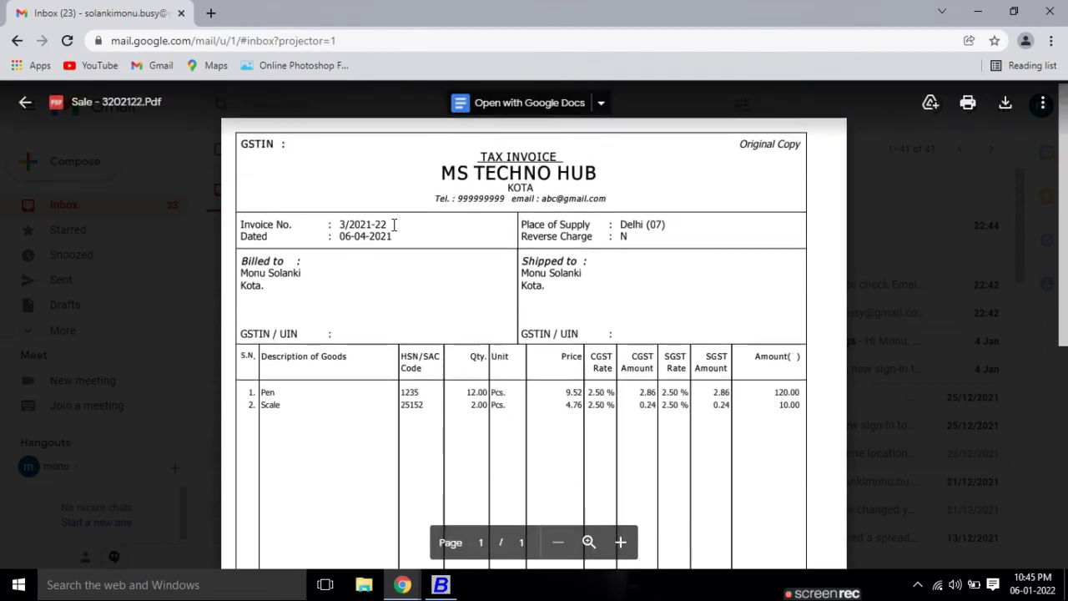
# - Switch to Busy, leave the sales voucher selection and display the customer's account ledger for 01-04-2021 to 12-04-2021
pyautogui.hotkey('alt', 'Tab')
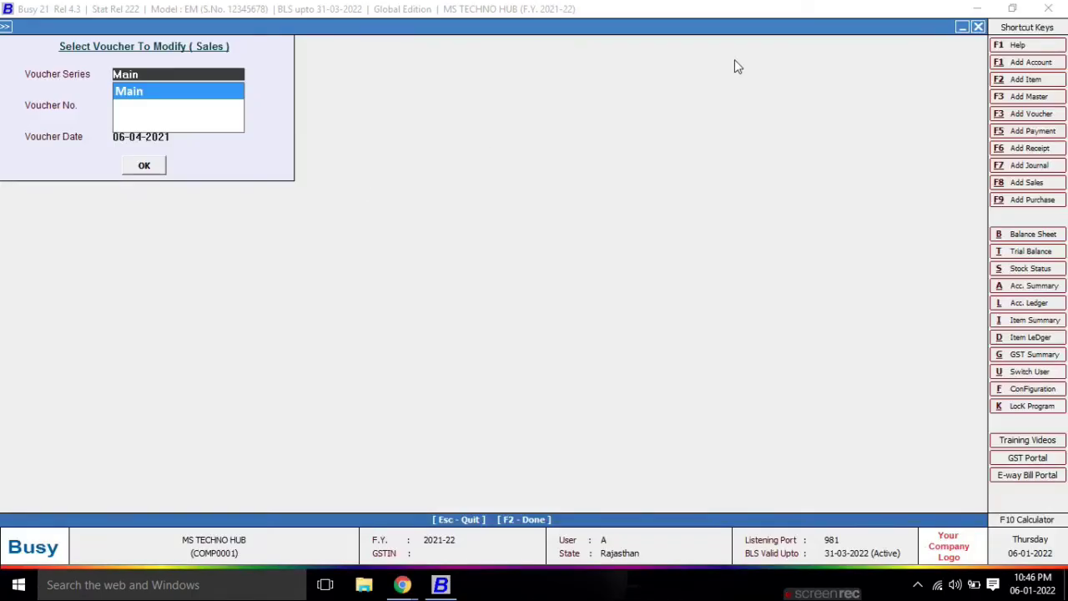
pyautogui.click(979, 28)
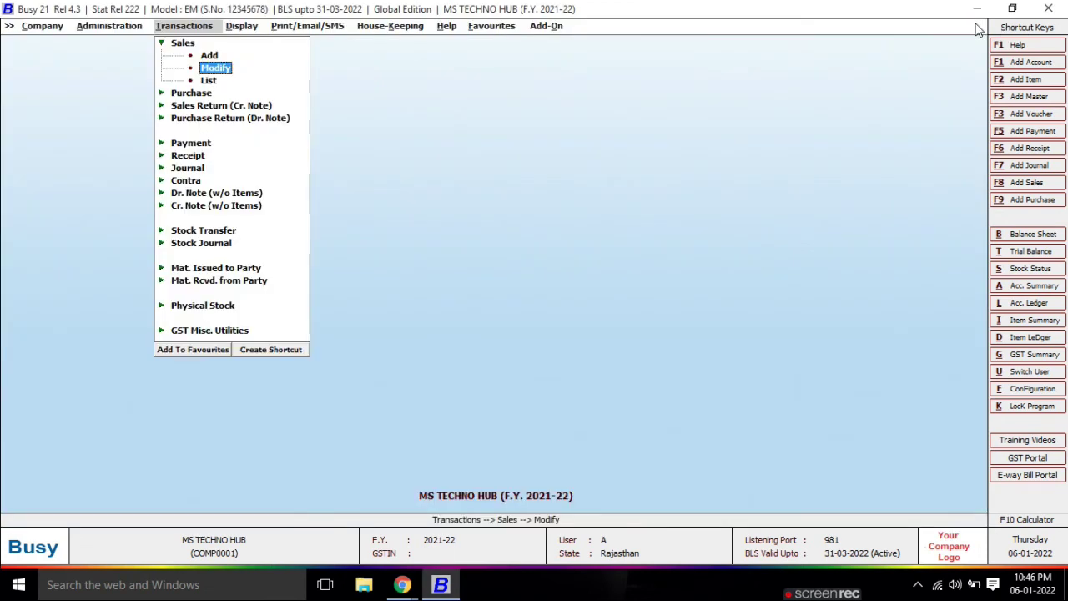
pyautogui.press('l')
pyautogui.press('Return')
pyautogui.press('Return')
pyautogui.press('Return')
pyautogui.press('Return')
pyautogui.press('Return')
pyautogui.press('Return')
pyautogui.press('Return')
pyautogui.press('Return')
pyautogui.press('Return')
pyautogui.press('Return')
pyautogui.press('Return')
pyautogui.press('Return')
pyautogui.press('Return')
pyautogui.press('Return')
pyautogui.press('Return')
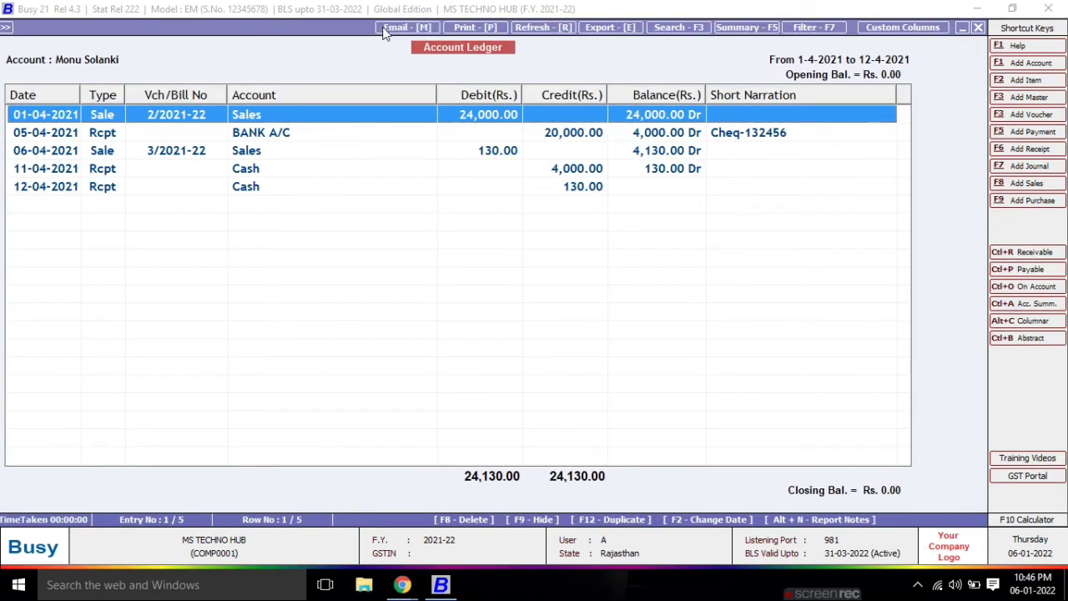
pyautogui.click(412, 31)
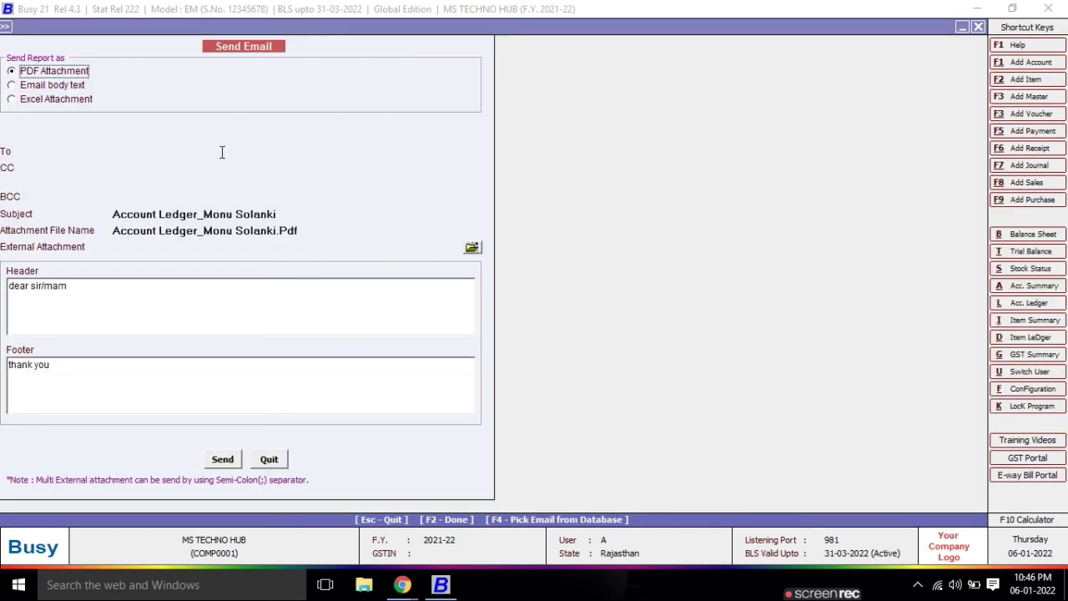
pyautogui.click(222, 152)
pyautogui.hotkey('ctrl', 'v')
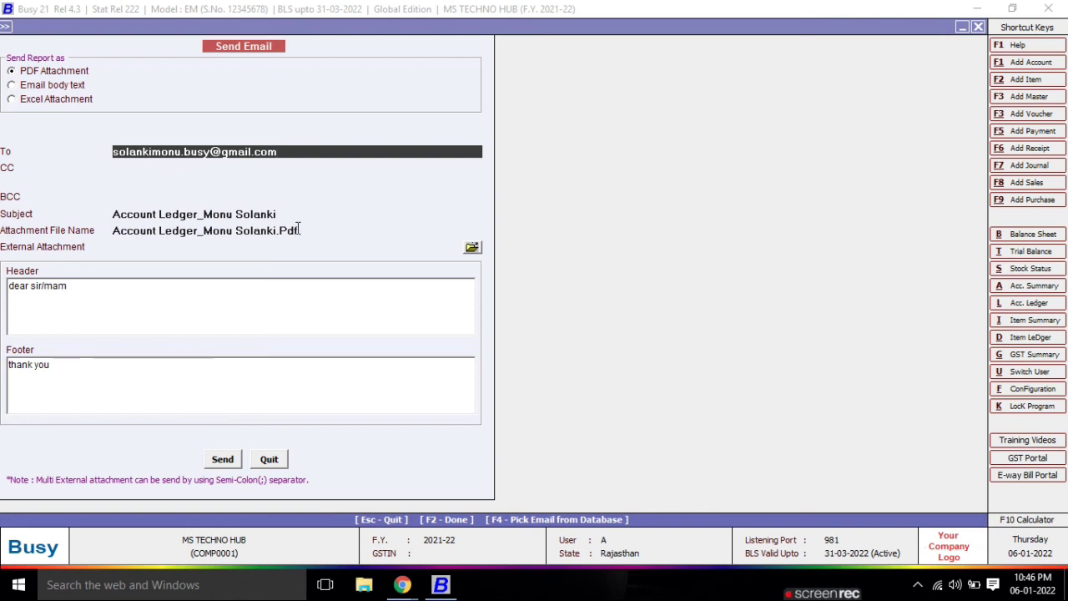
pyautogui.press('F2')
pyautogui.press('Escape')
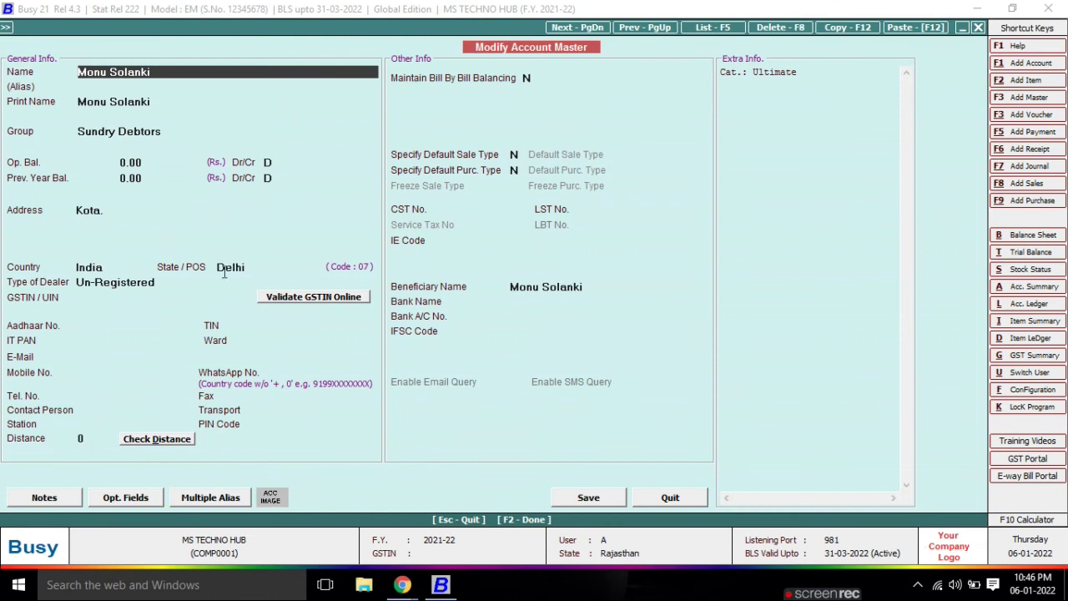
# - Paste the copied e-mail address into the E-Mail field of the customer's account master and save the account
pyautogui.click(81, 359)
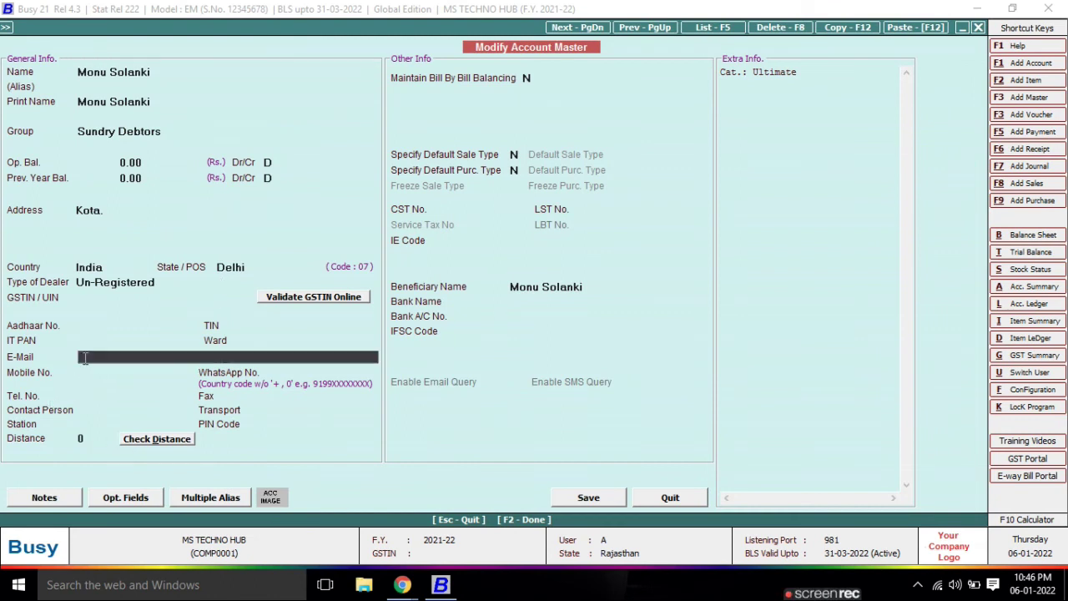
pyautogui.hotkey('ctrl', 'v')
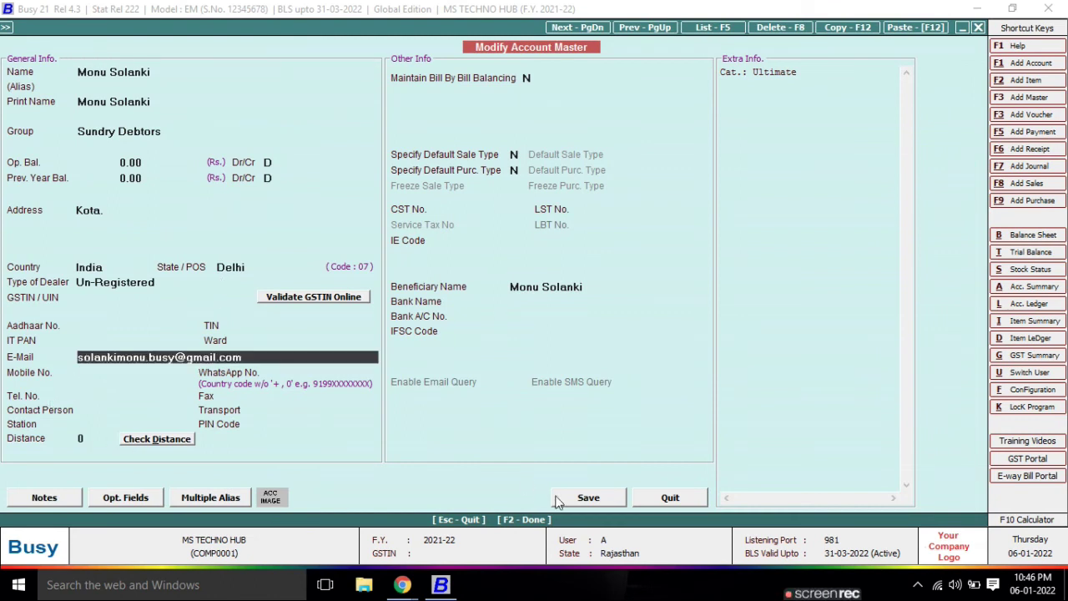
pyautogui.click(589, 497)
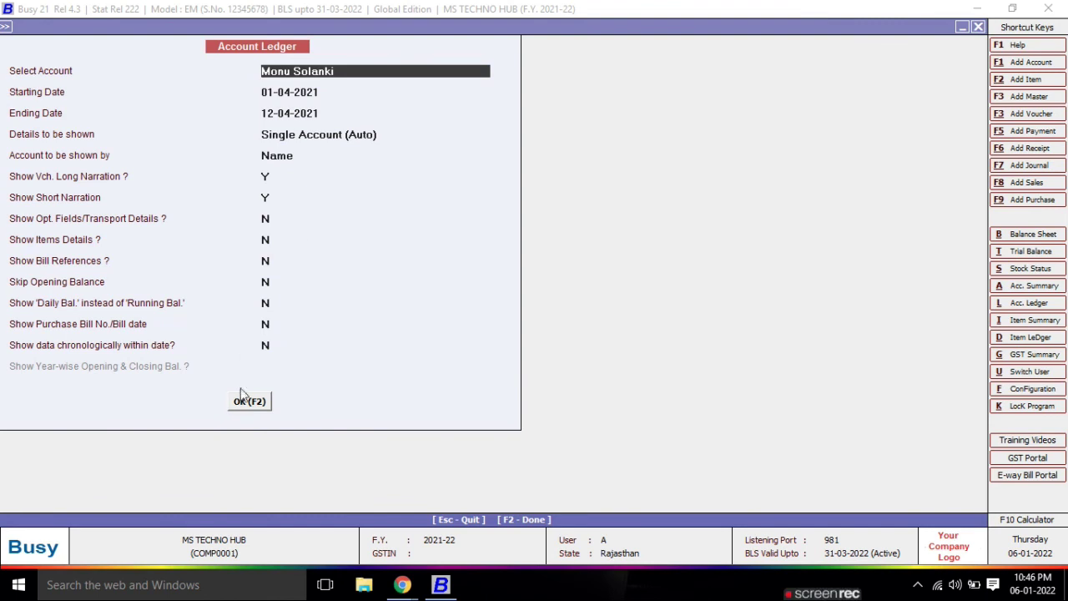
# - Display the customer's account ledger again and e-mail it as a PDF attachment to the saved address
pyautogui.click(244, 398)
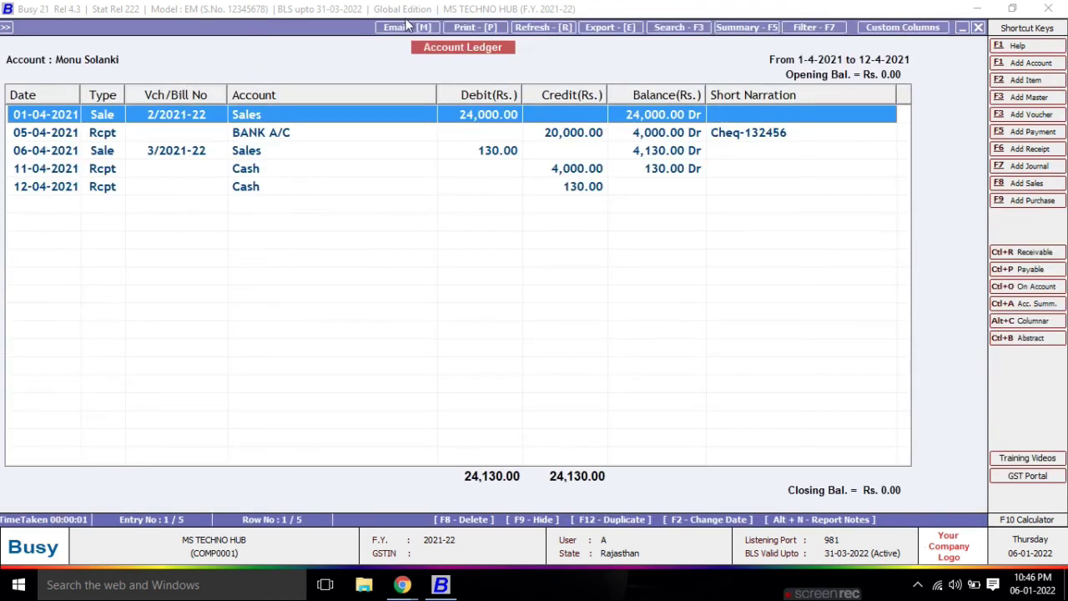
pyautogui.click(406, 27)
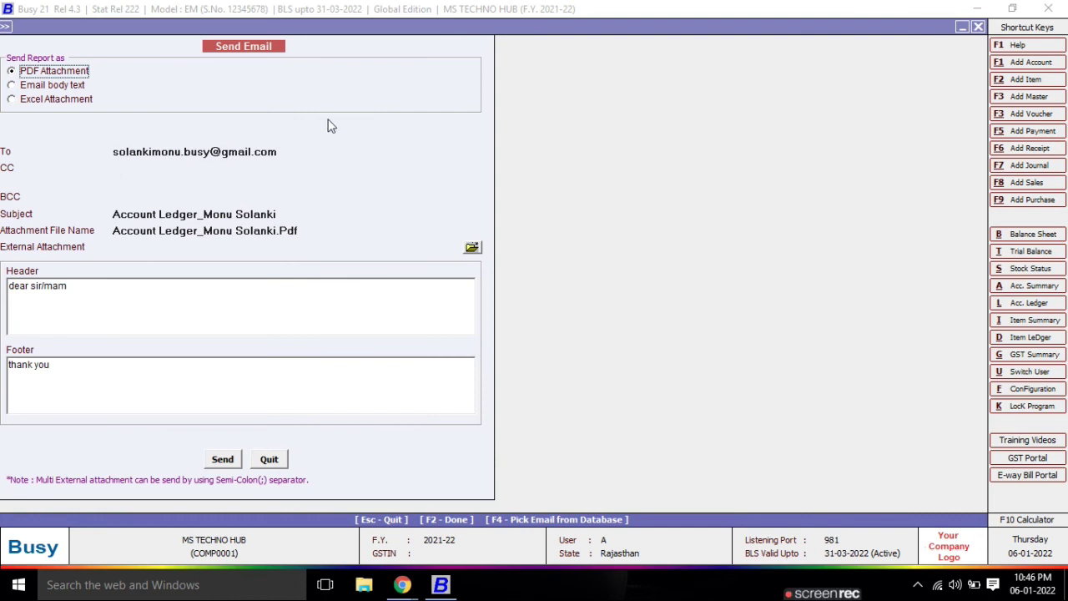
pyautogui.click(227, 463)
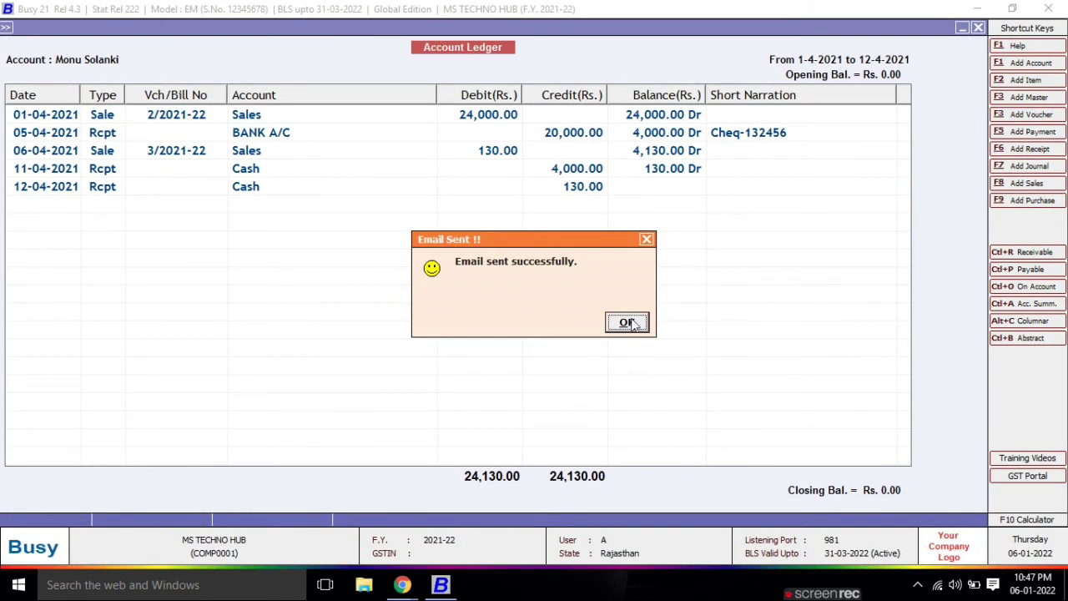
pyautogui.click(630, 323)
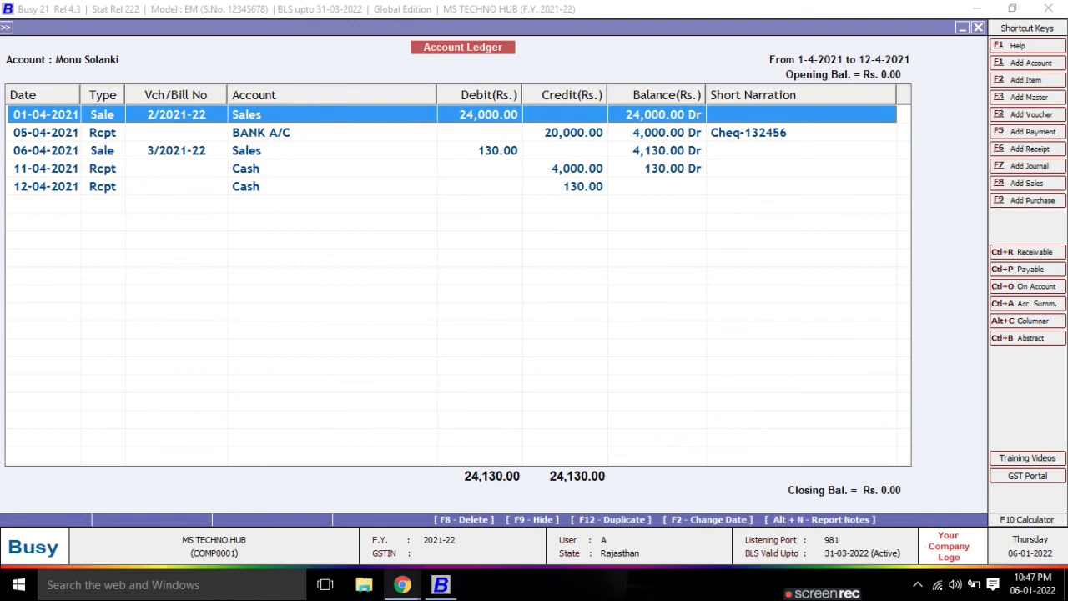
# - Switch to the Gmail inbox in Chrome, examine the account ledger PDF attached to the newest e-mail and close the preview
pyautogui.moveTo(418, 586)
pyautogui.click(481, 524)
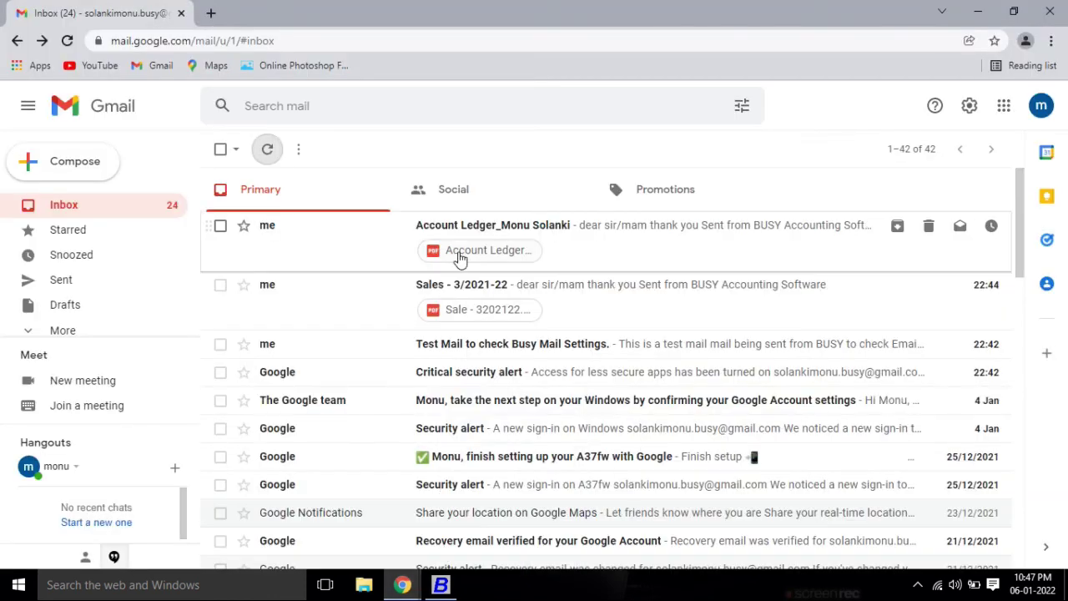
pyautogui.click(505, 247)
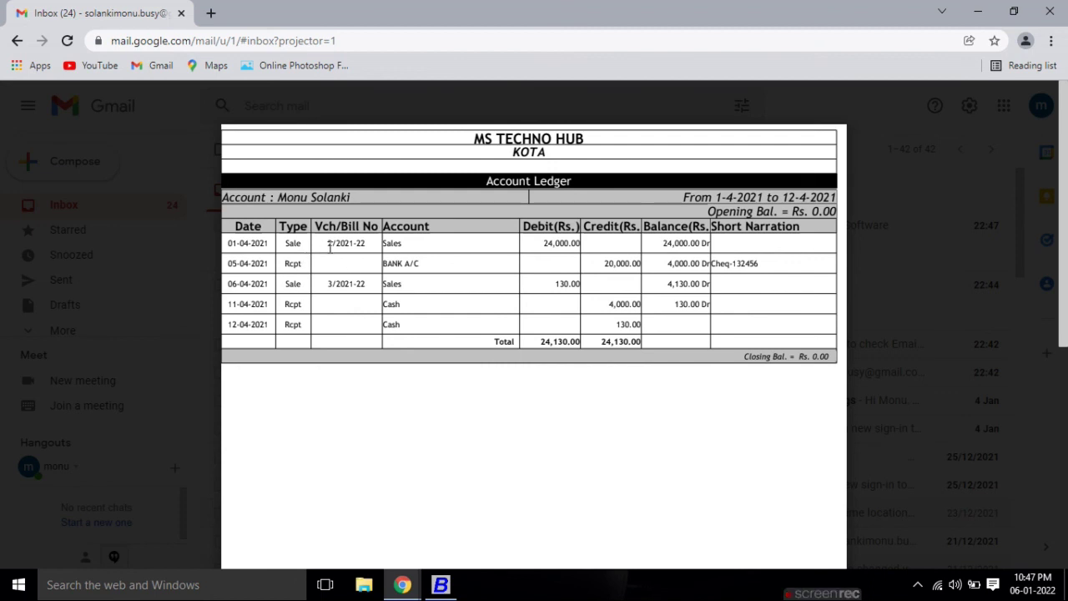
pyautogui.moveTo(586, 153)
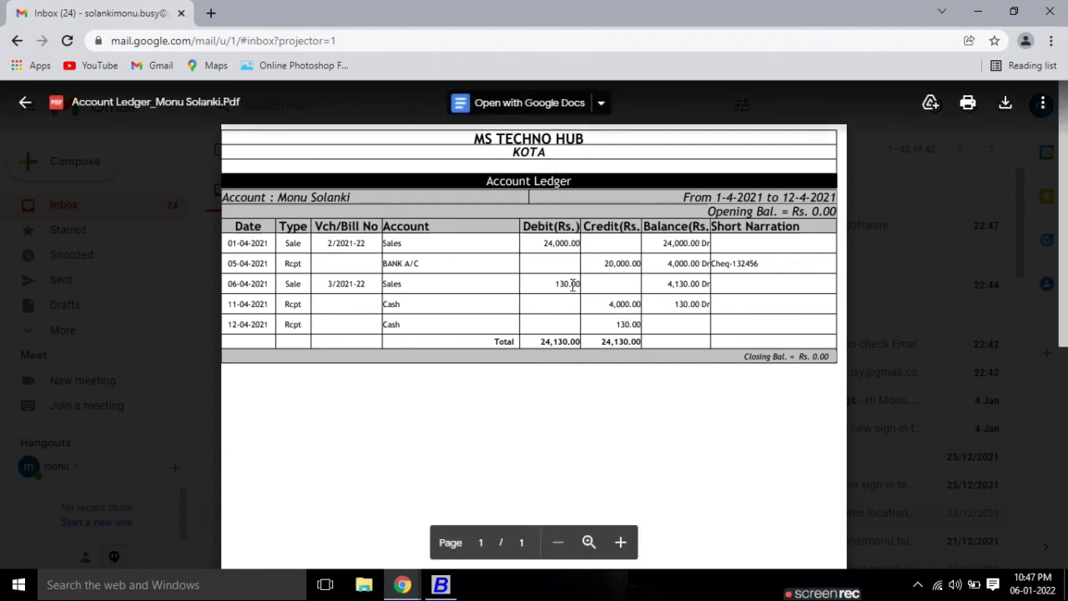
pyautogui.moveTo(797, 344)
pyautogui.click(23, 103)
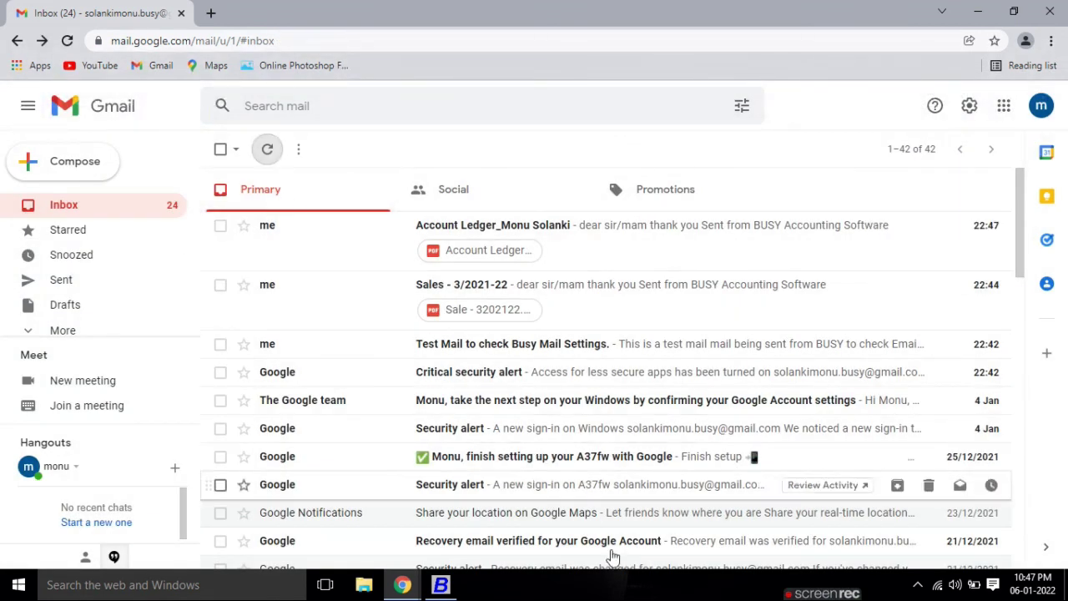
# - Switch back to Busy and close the account ledger report and its selection form
pyautogui.click(442, 584)
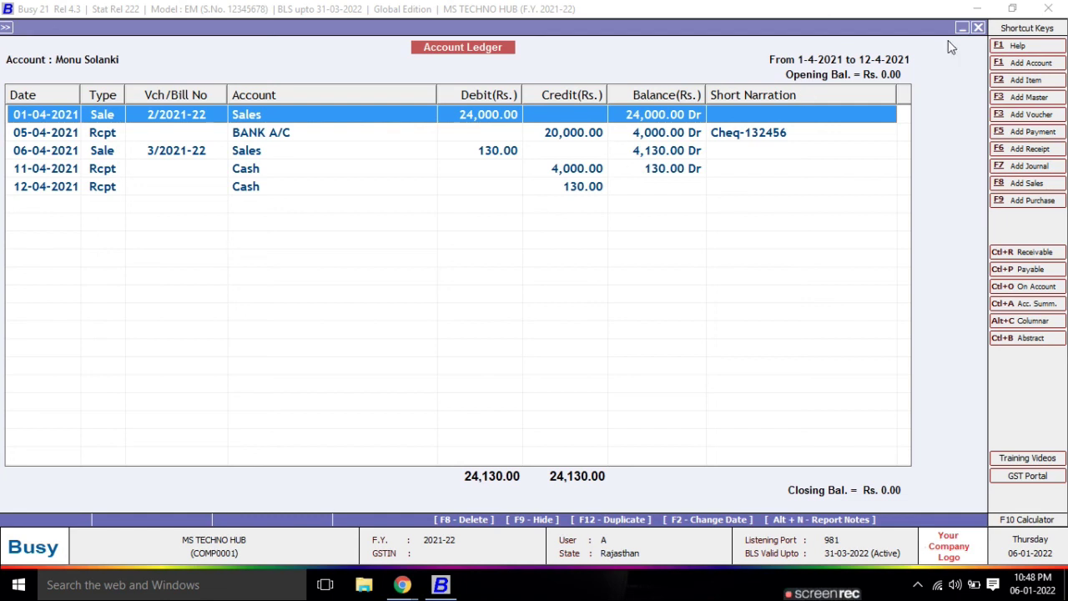
pyautogui.click(979, 28)
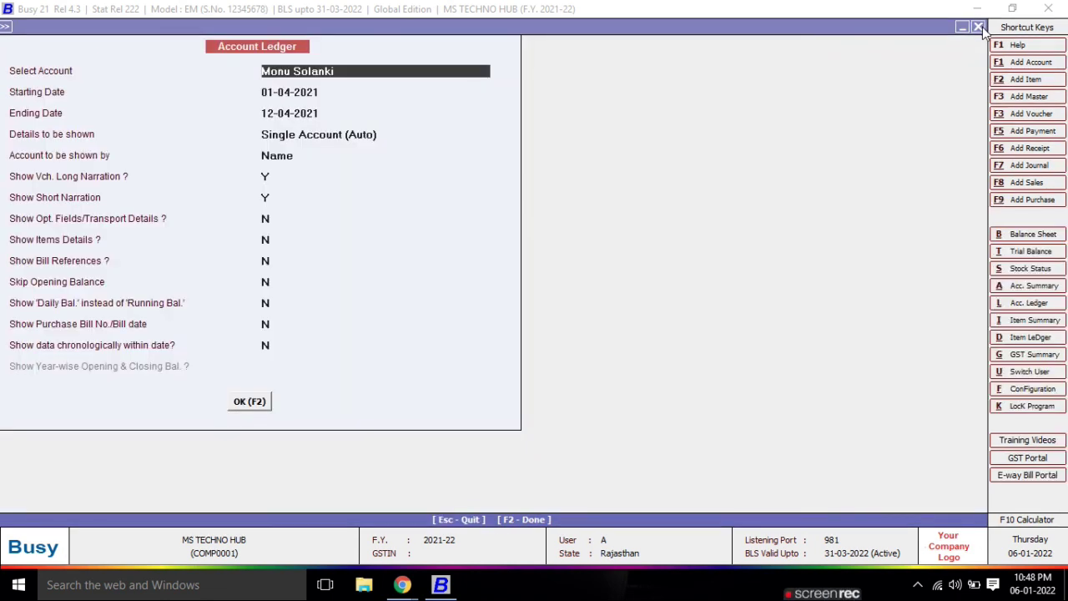
pyautogui.press('Escape')
pyautogui.press('Escape')
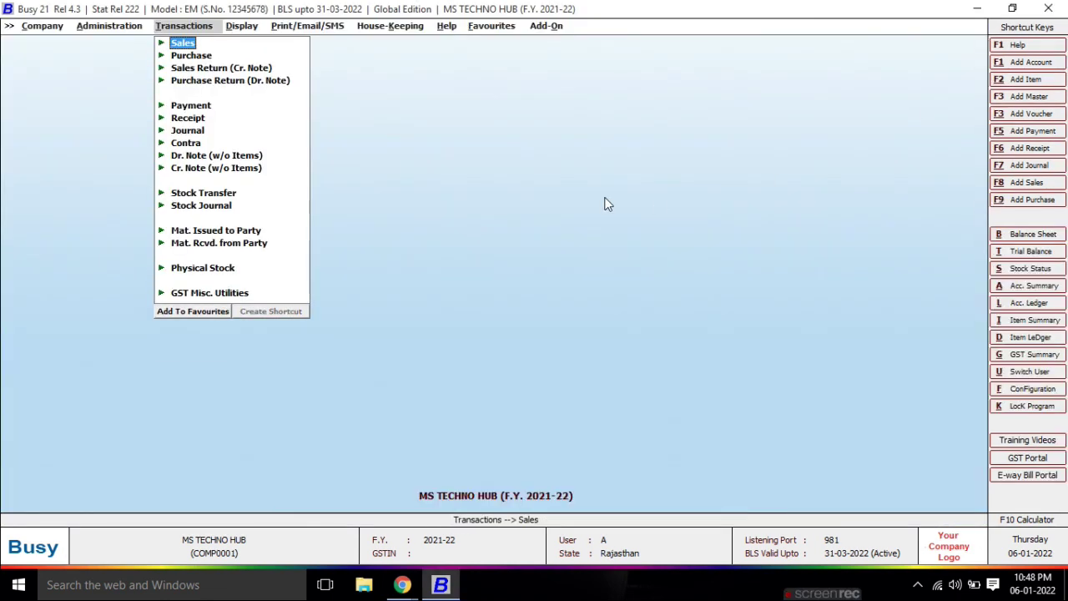